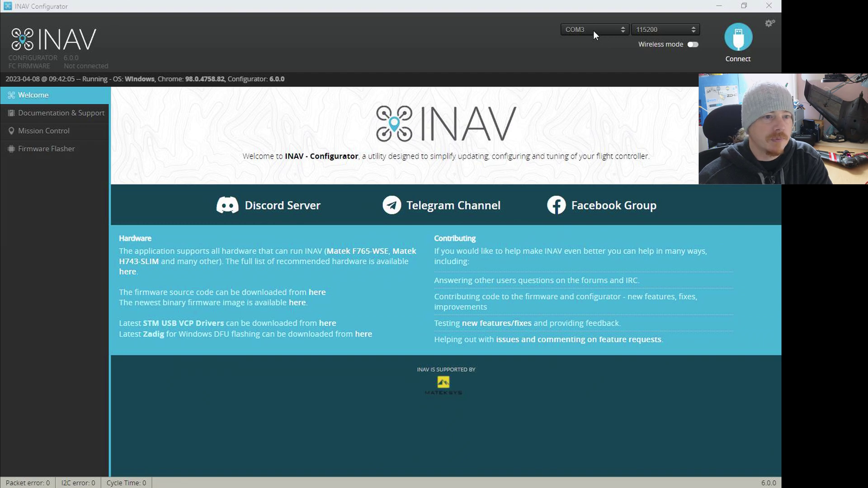
Connect to the flight controller and run the 'version' command in the CLI.
{"action": "left_click", "coordinate": [736, 43]}
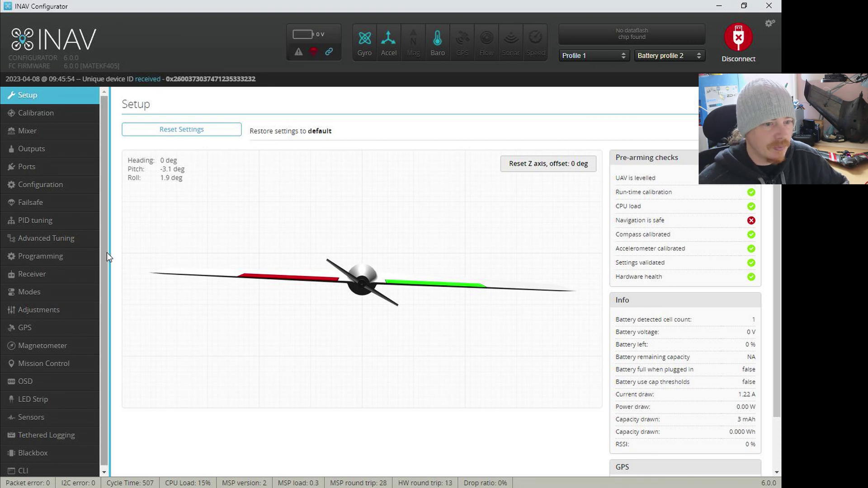
{"action": "scroll", "coordinate": [55, 344], "scroll_direction": "down", "scroll_amount": 1}
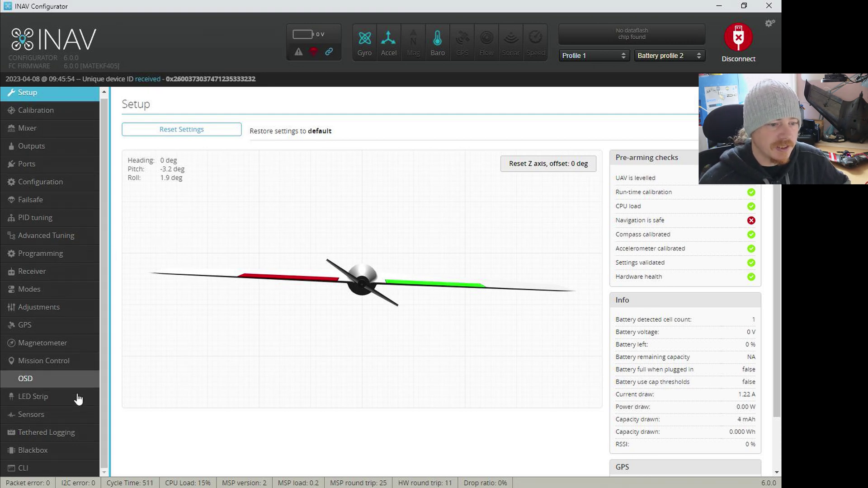
{"action": "left_click", "coordinate": [25, 468]}
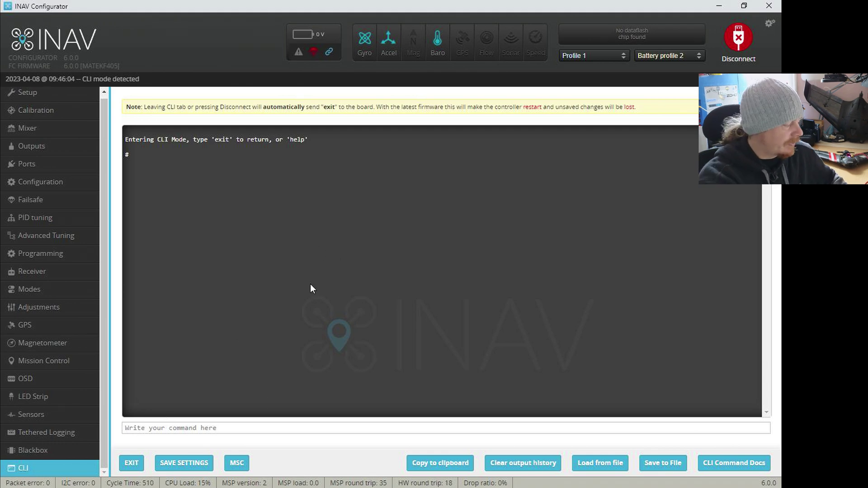
{"action": "type", "text": "vers"}
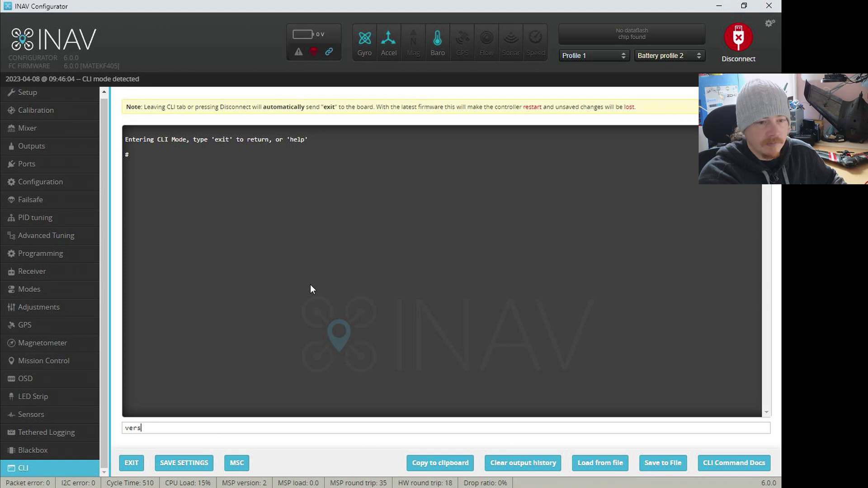
{"action": "type", "text": "ion"}
{"action": "key", "text": "Return"}
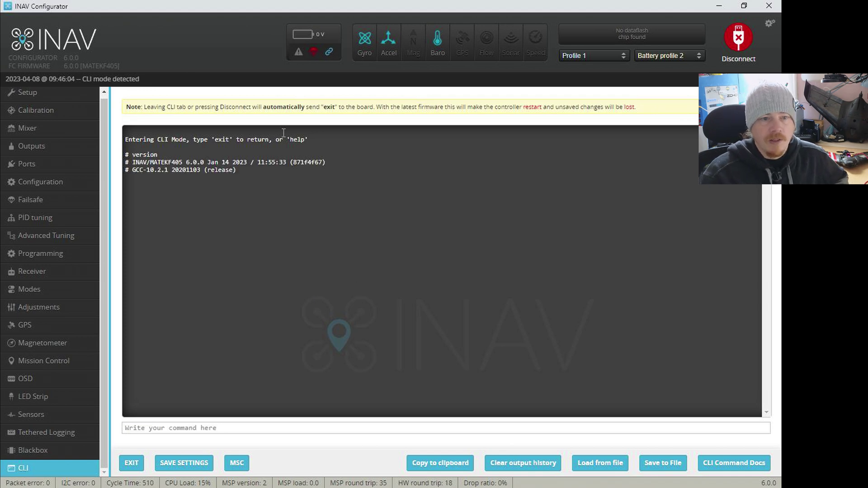
Highlight the MATEKF405 board string, then just the 6.0.0 version number.
{"action": "triple_click", "coordinate": [149, 156]}
{"action": "left_click", "coordinate": [150, 158]}
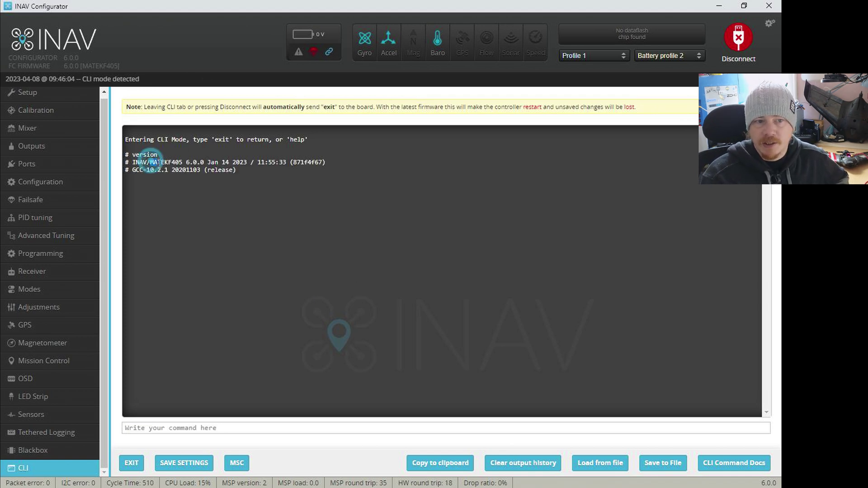
{"action": "left_click_drag", "start_coordinate": [151, 162], "coordinate": [330, 165]}
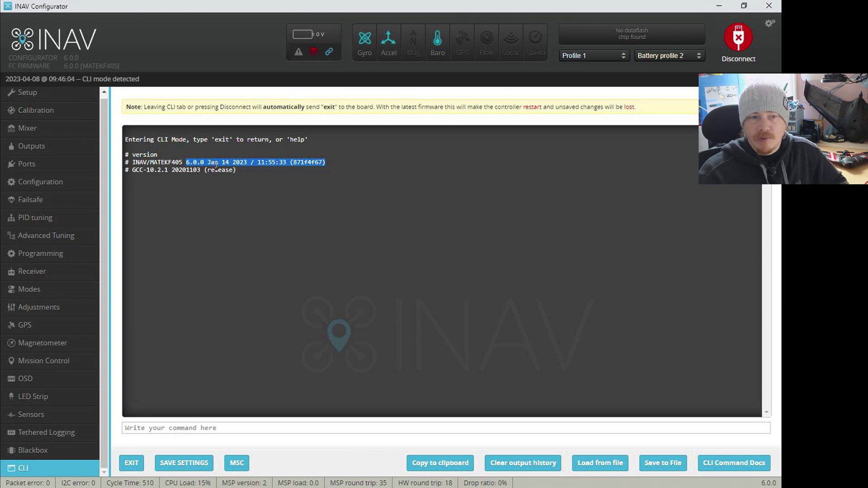
{"action": "left_click", "coordinate": [185, 163]}
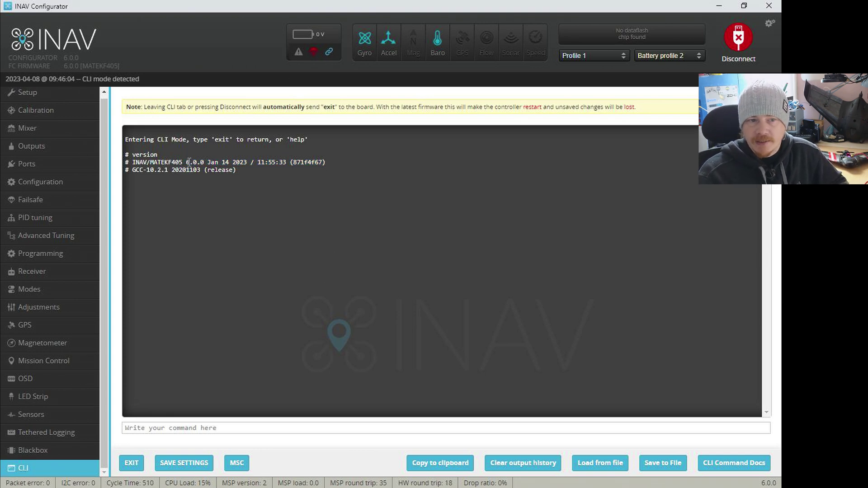
{"action": "left_click_drag", "start_coordinate": [186, 162], "coordinate": [203, 162]}
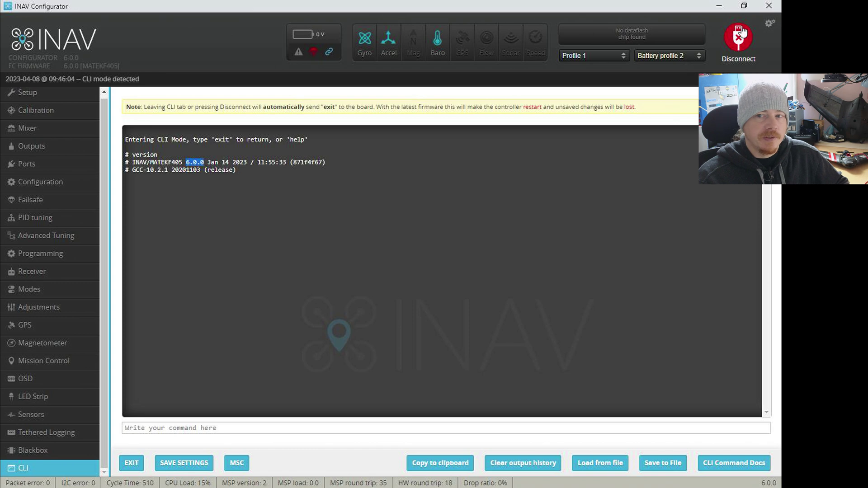
Clear the CLI output and run 'diff all'.
{"action": "left_click", "coordinate": [190, 427]}
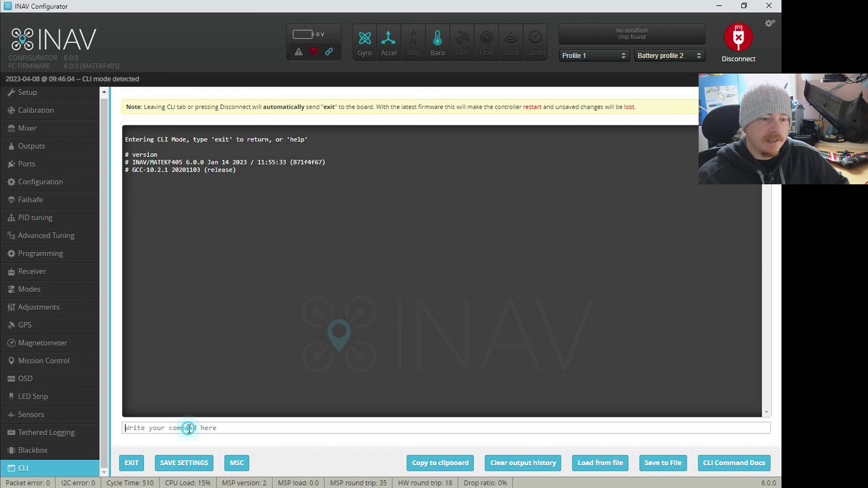
{"action": "type", "text": "clear"}
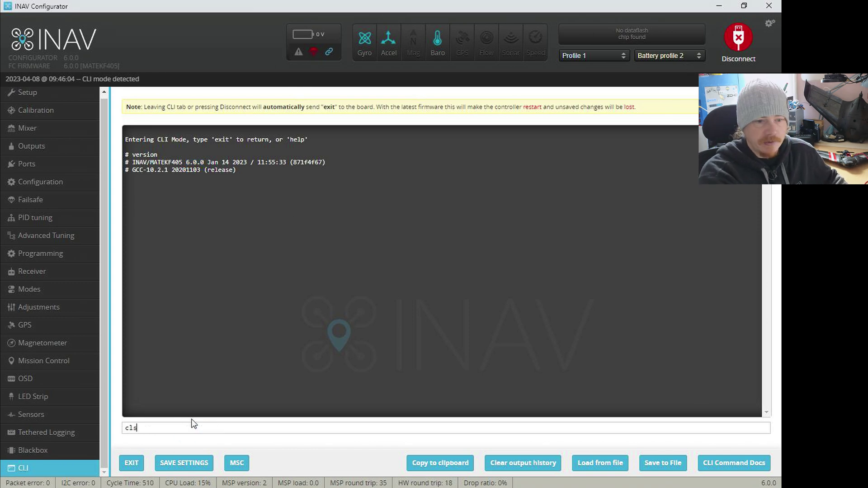
{"action": "key", "text": "Return"}
{"action": "type", "text": "diff all"}
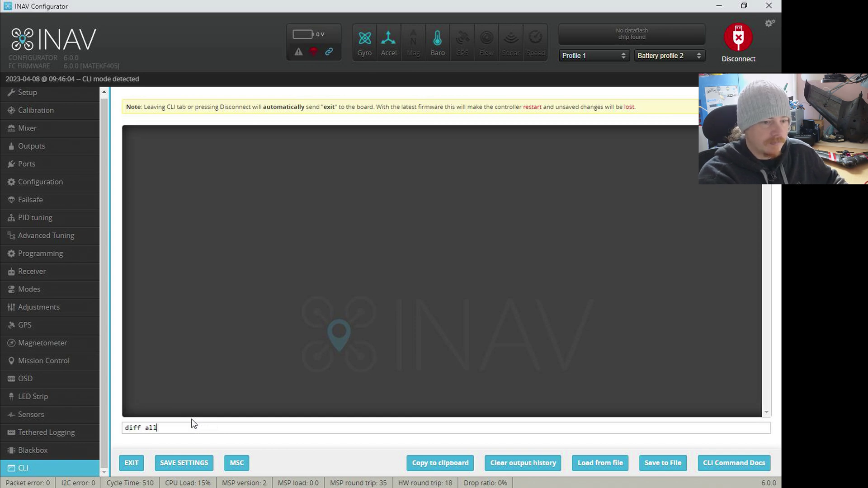
{"action": "key", "text": "Return"}
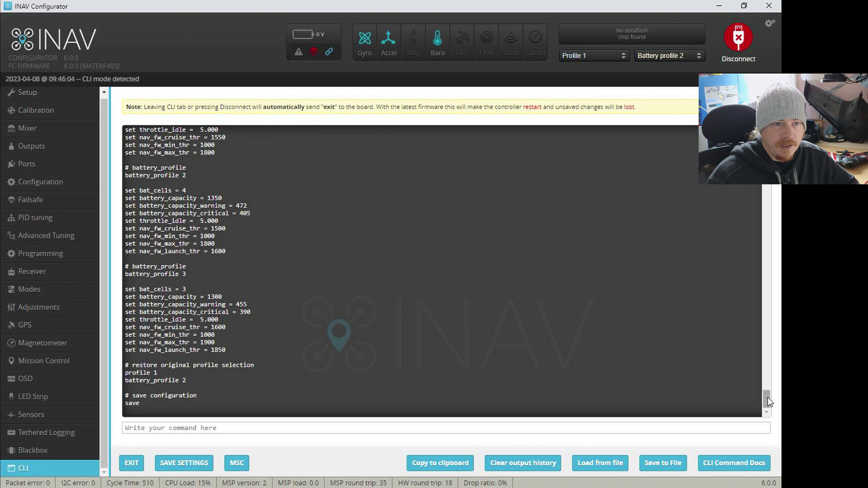
Look through the settings dump and copy it to the clipboard.
{"action": "scroll", "coordinate": [769, 395], "scroll_direction": "up", "scroll_amount": 6}
{"action": "scroll", "coordinate": [777, 385], "scroll_direction": "up", "scroll_amount": 11}
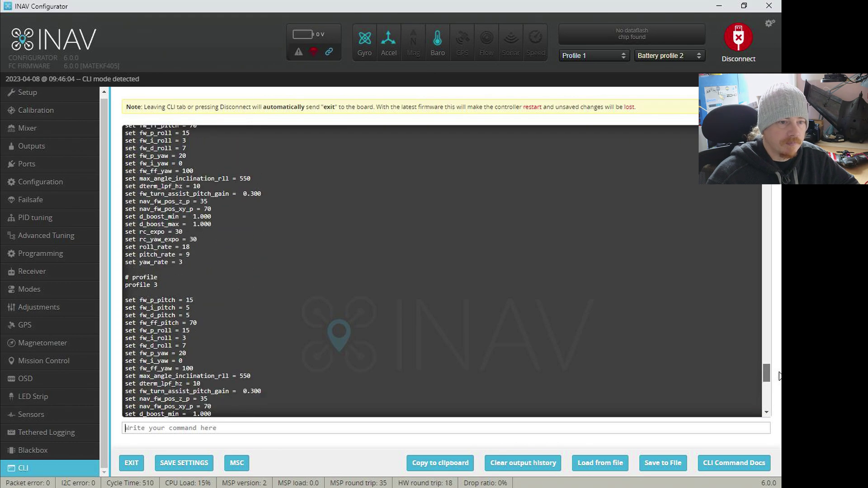
{"action": "scroll", "coordinate": [776, 357], "scroll_direction": "up", "scroll_amount": 1}
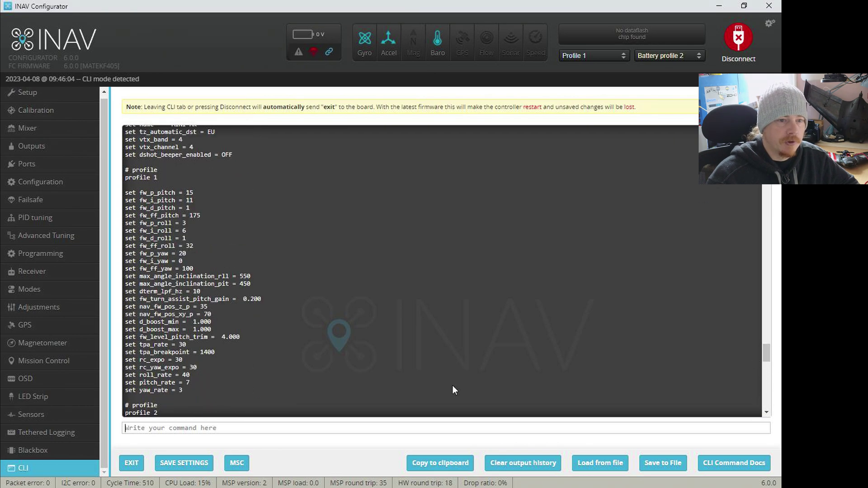
{"action": "scroll", "coordinate": [166, 272], "scroll_direction": "down", "scroll_amount": 5}
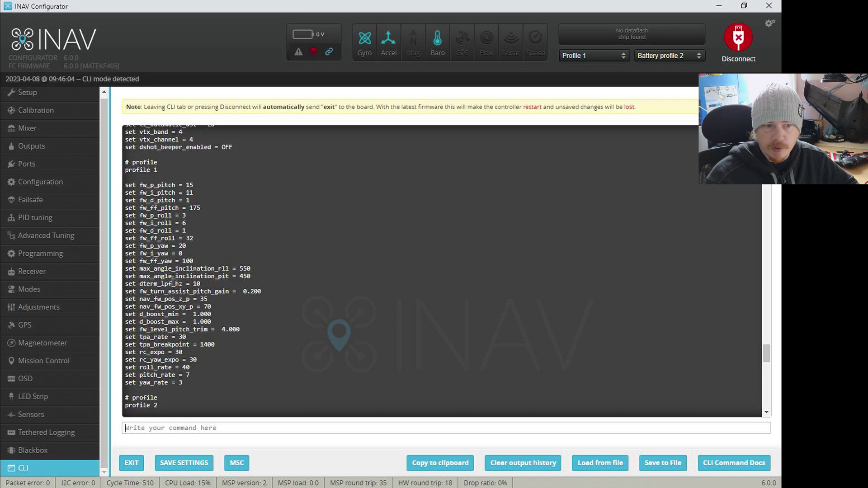
{"action": "scroll", "coordinate": [165, 272], "scroll_direction": "down", "scroll_amount": 2}
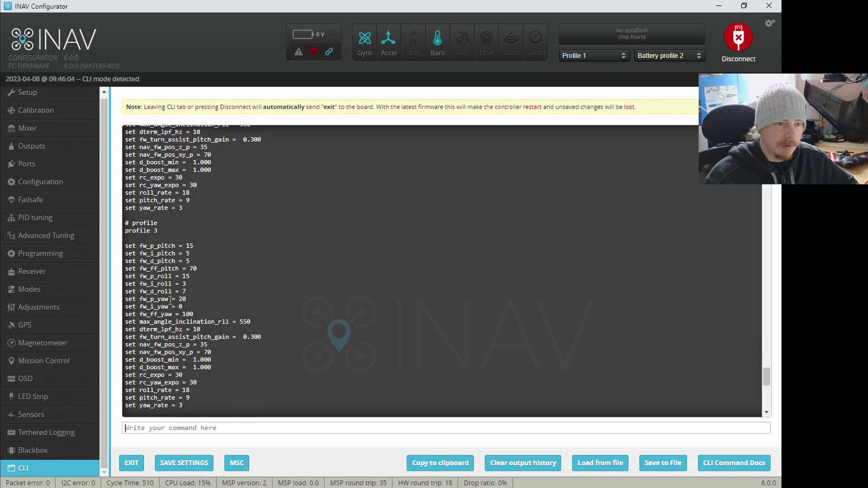
{"action": "scroll", "coordinate": [303, 261], "scroll_direction": "down", "scroll_amount": 4}
{"action": "scroll", "coordinate": [299, 257], "scroll_direction": "down", "scroll_amount": 1}
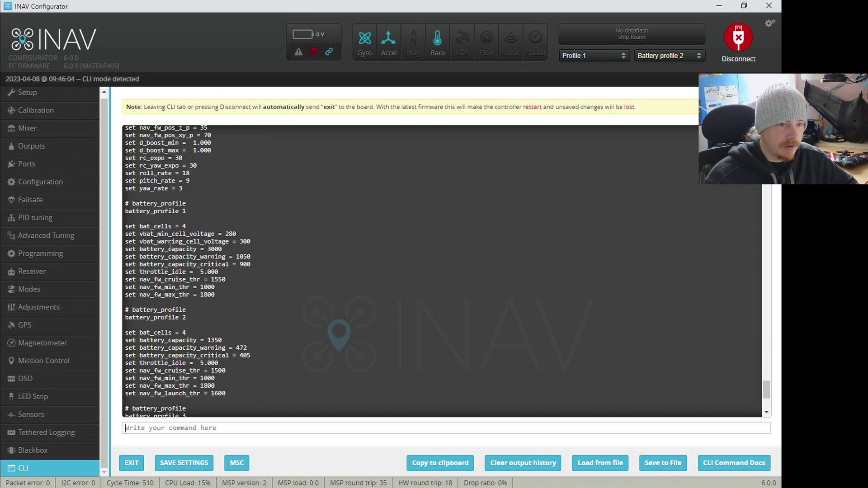
{"action": "scroll", "coordinate": [202, 274], "scroll_direction": "down", "scroll_amount": 3}
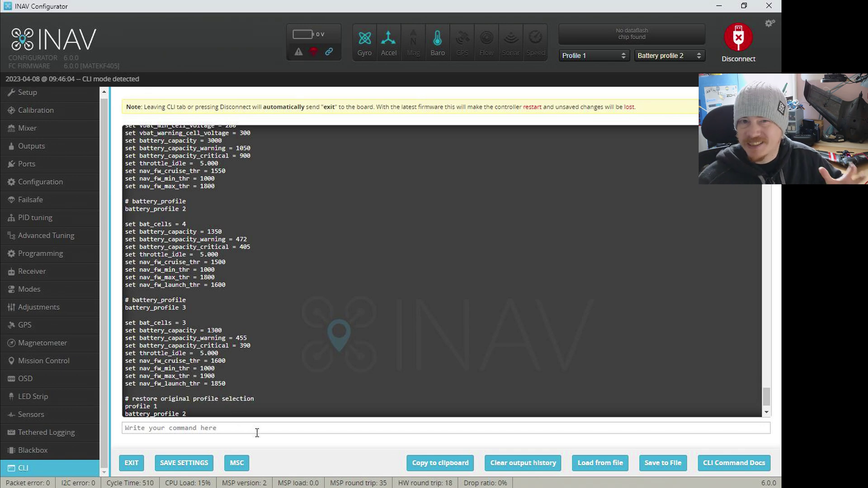
{"action": "scroll", "coordinate": [250, 302], "scroll_direction": "up", "scroll_amount": 3}
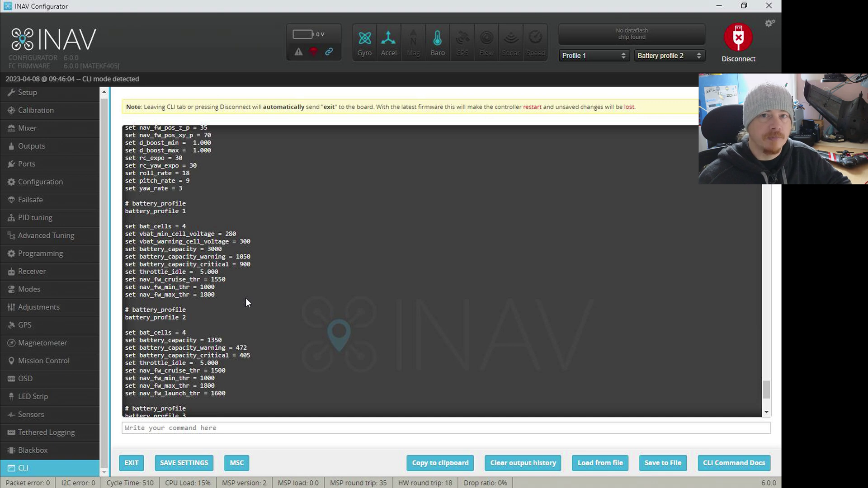
{"action": "scroll", "coordinate": [264, 282], "scroll_direction": "down", "scroll_amount": 4}
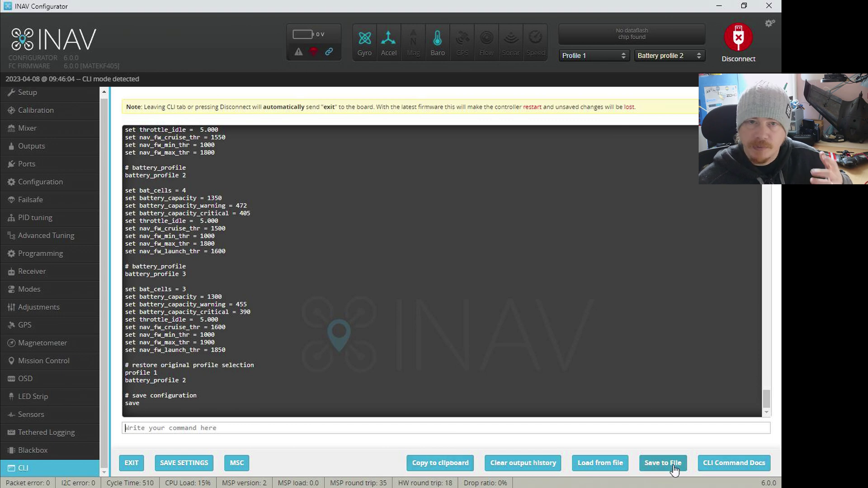
{"action": "left_click", "coordinate": [439, 464]}
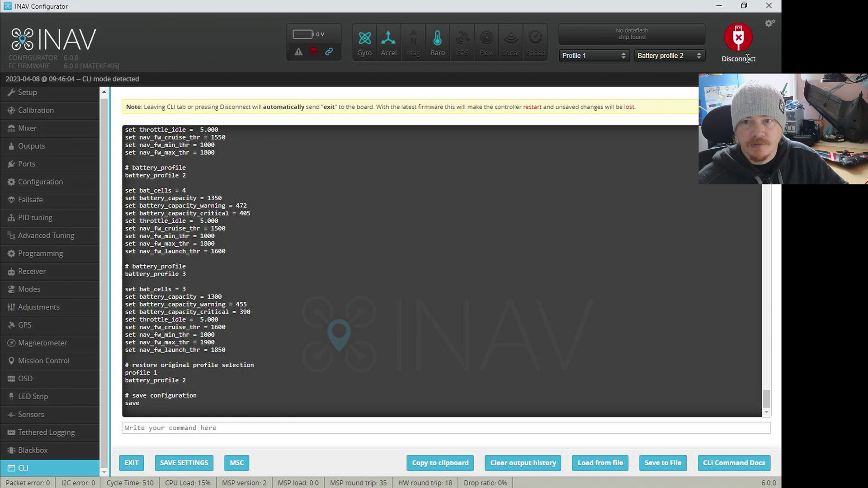
{"action": "left_click", "coordinate": [738, 40]}
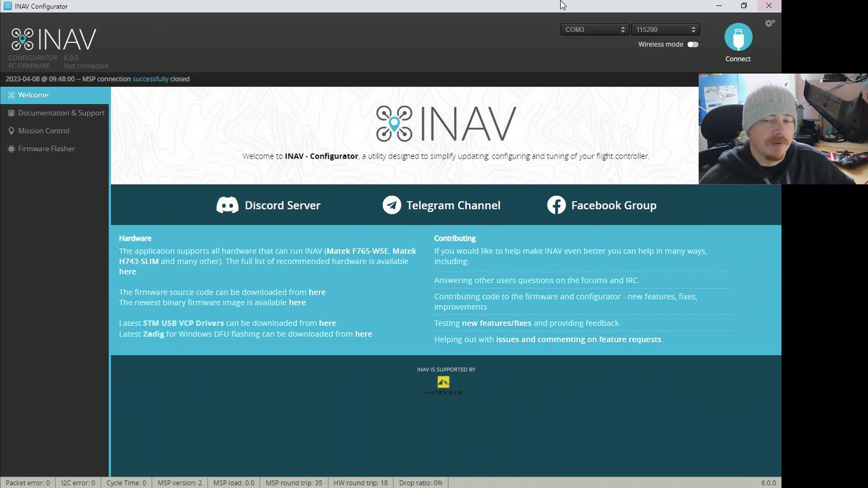
Go to the Firmware Flasher and keep MATEKF405 as the board target.
{"action": "left_click", "coordinate": [41, 151]}
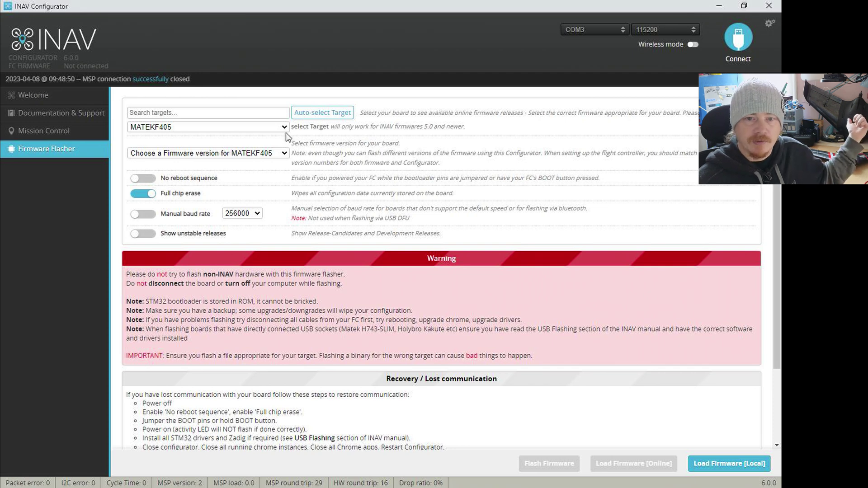
{"action": "left_click", "coordinate": [178, 128]}
{"action": "scroll", "coordinate": [199, 226], "scroll_direction": "up", "scroll_amount": 1}
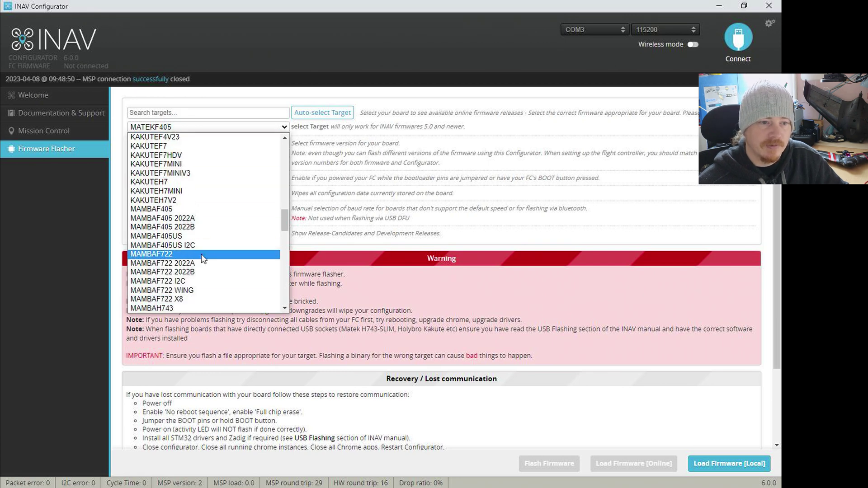
{"action": "left_click", "coordinate": [381, 185]}
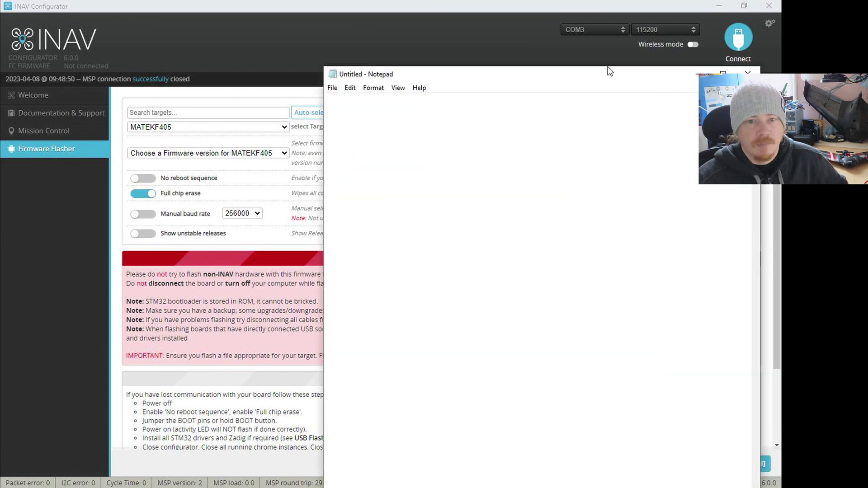
Paste the copied diff into the blank Notepad document and mark the MATEKF405 board name.
{"action": "right_click", "coordinate": [474, 169]}
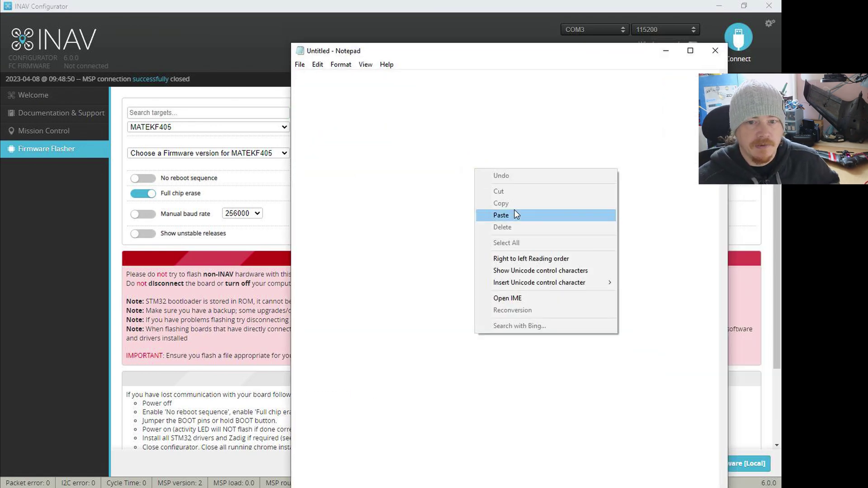
{"action": "left_click", "coordinate": [513, 215]}
{"action": "scroll", "coordinate": [331, 107], "scroll_direction": "up", "scroll_amount": 20}
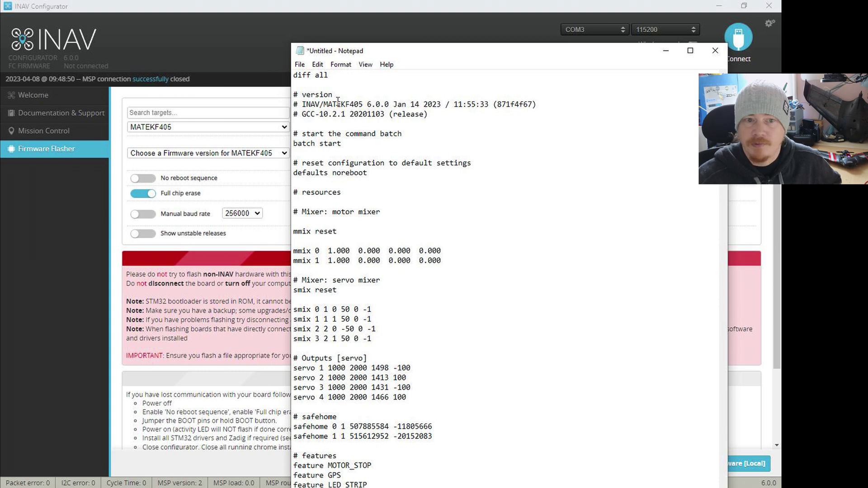
{"action": "left_click_drag", "start_coordinate": [324, 102], "coordinate": [364, 102]}
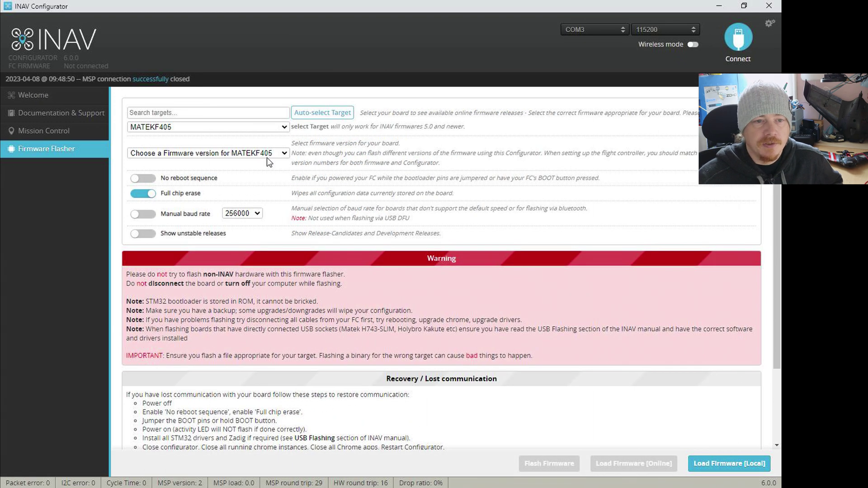
Choose firmware release 6.0.0 for MATEKF405 and load it online.
{"action": "left_click", "coordinate": [271, 156]}
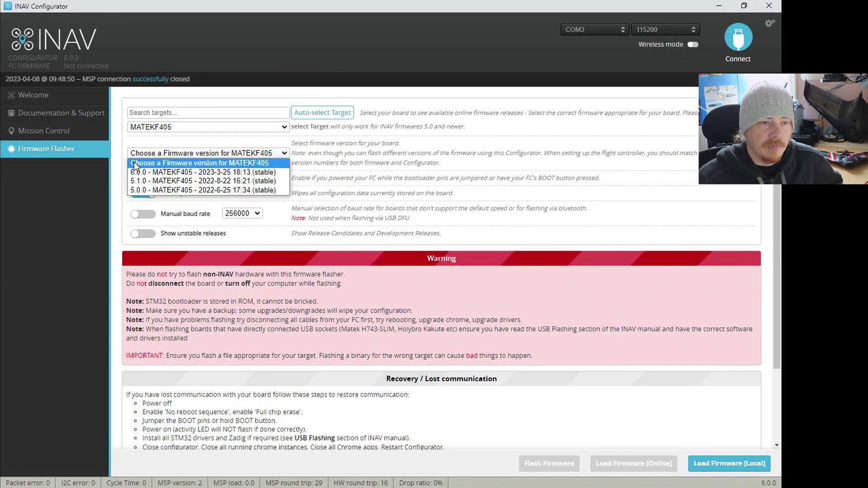
{"action": "left_click", "coordinate": [155, 173]}
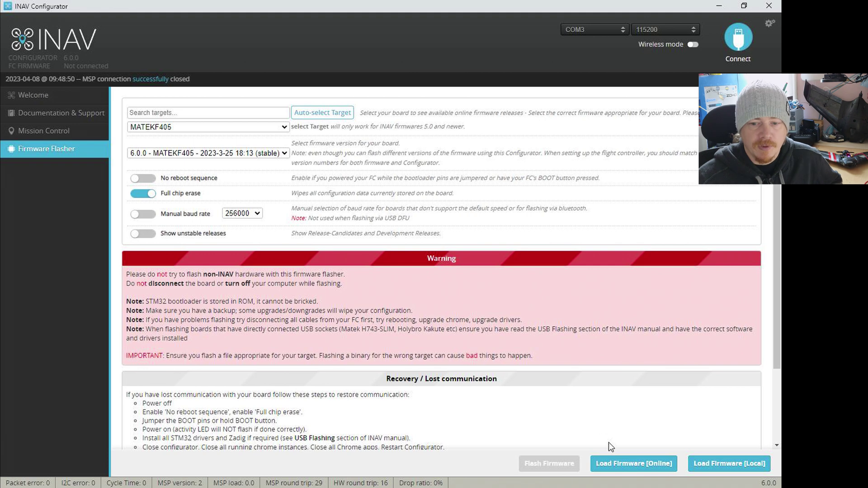
{"action": "left_click", "coordinate": [621, 466]}
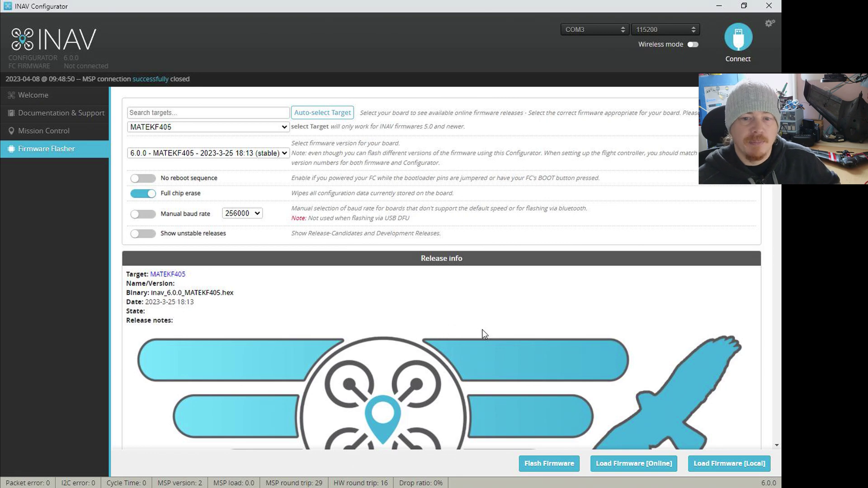
{"action": "scroll", "coordinate": [483, 327], "scroll_direction": "down", "scroll_amount": 3}
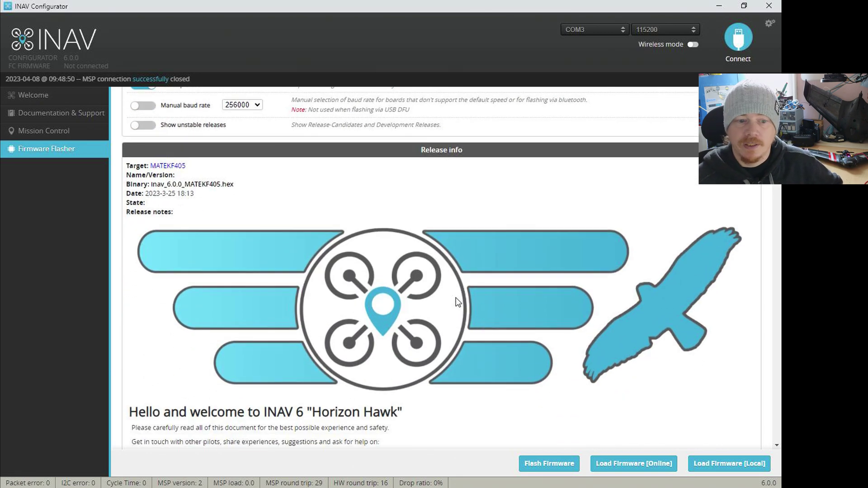
{"action": "scroll", "coordinate": [454, 298], "scroll_direction": "down", "scroll_amount": 5}
{"action": "scroll", "coordinate": [280, 358], "scroll_direction": "down", "scroll_amount": 2}
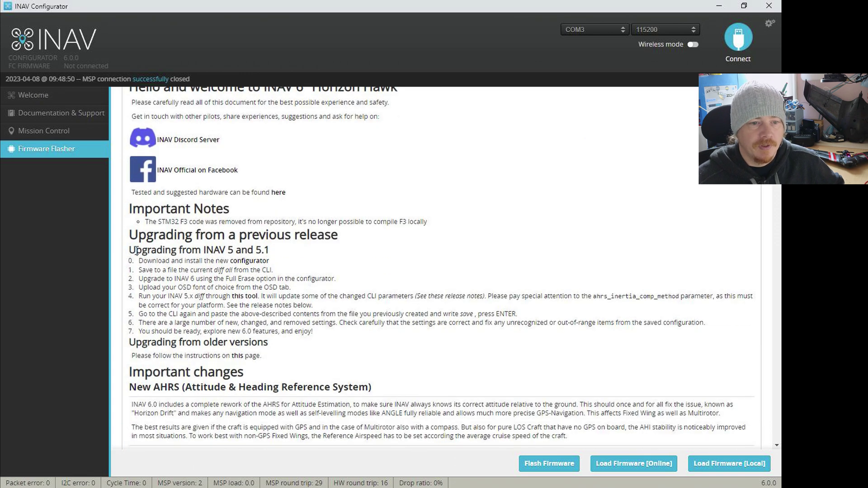
{"action": "left_click_drag", "start_coordinate": [141, 250], "coordinate": [279, 259]}
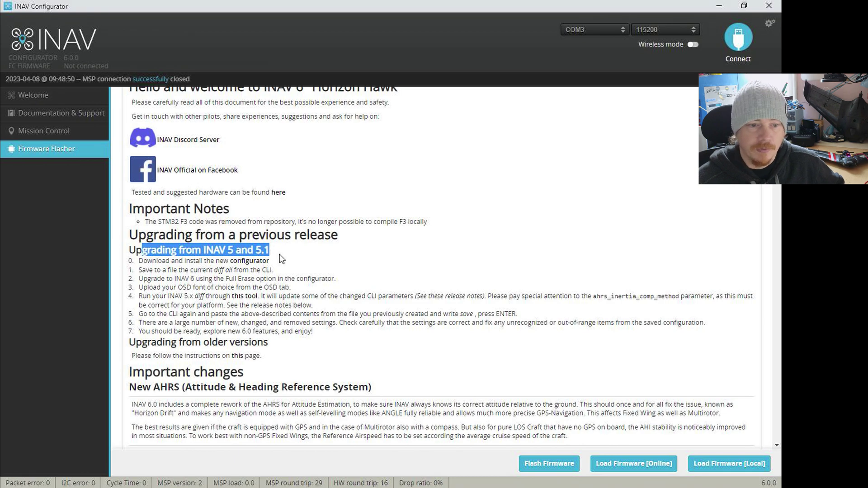
{"action": "scroll", "coordinate": [280, 259], "scroll_direction": "down", "scroll_amount": 2}
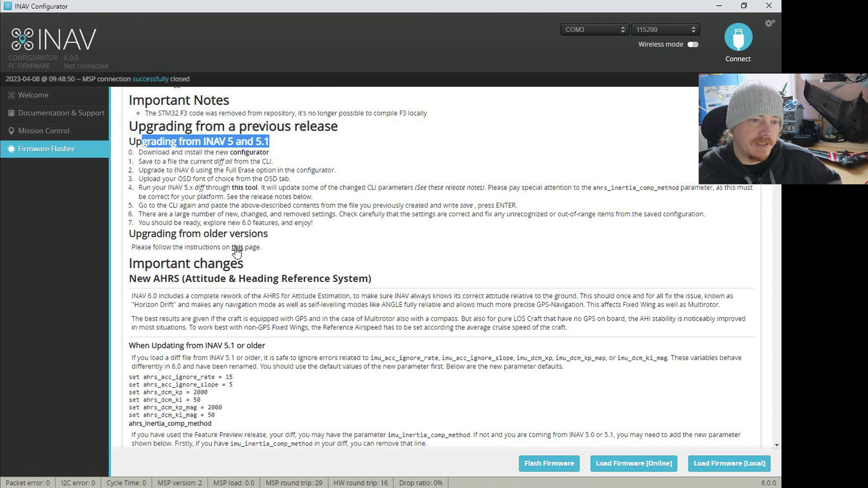
{"action": "scroll", "coordinate": [179, 174], "scroll_direction": "down", "scroll_amount": 1}
{"action": "scroll", "coordinate": [177, 167], "scroll_direction": "up", "scroll_amount": 1}
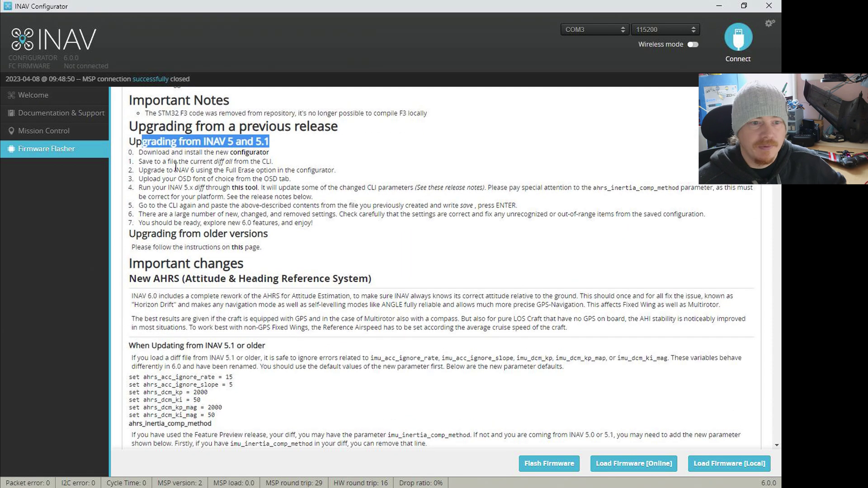
{"action": "scroll", "coordinate": [181, 149], "scroll_direction": "down", "scroll_amount": 1}
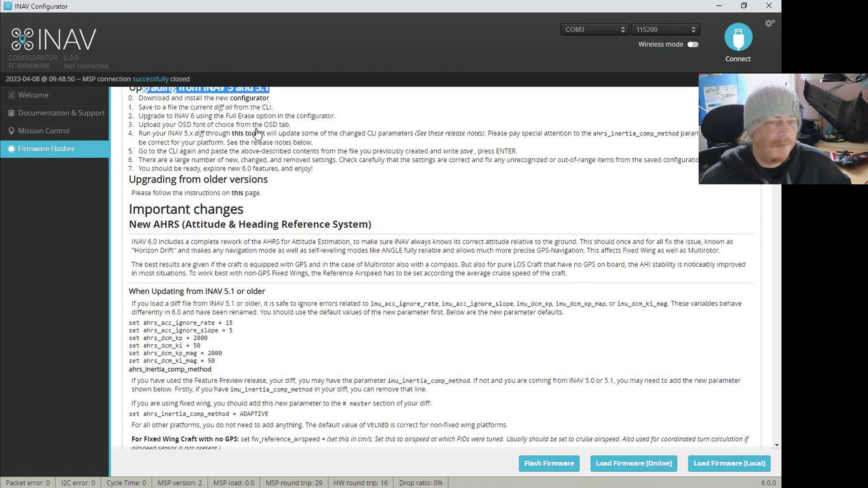
{"action": "scroll", "coordinate": [221, 169], "scroll_direction": "up", "scroll_amount": 1}
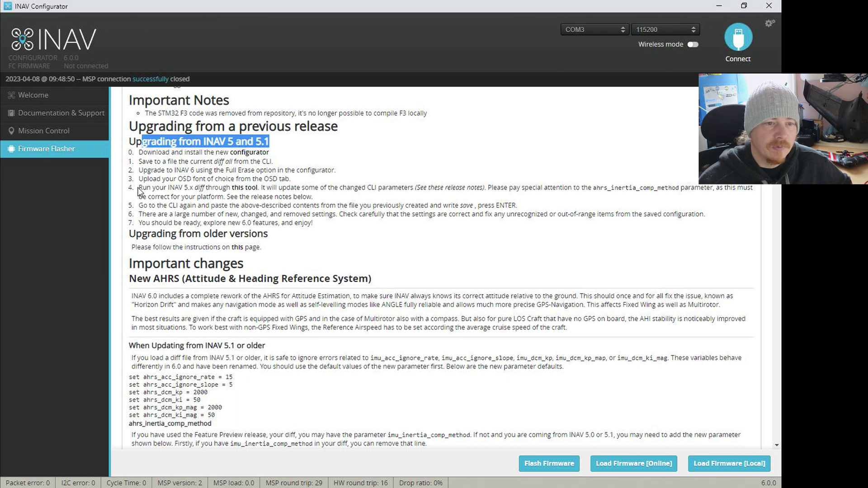
{"action": "left_click_drag", "start_coordinate": [138, 188], "coordinate": [231, 197]}
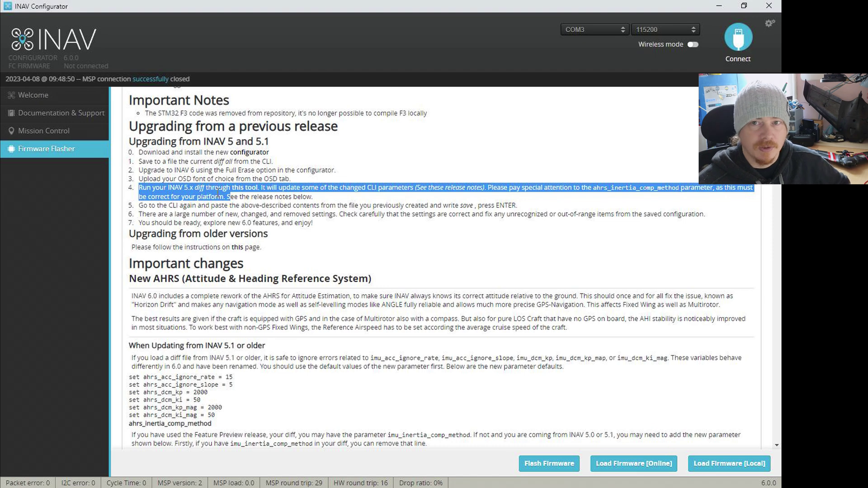
{"action": "scroll", "coordinate": [240, 208], "scroll_direction": "down", "scroll_amount": 1}
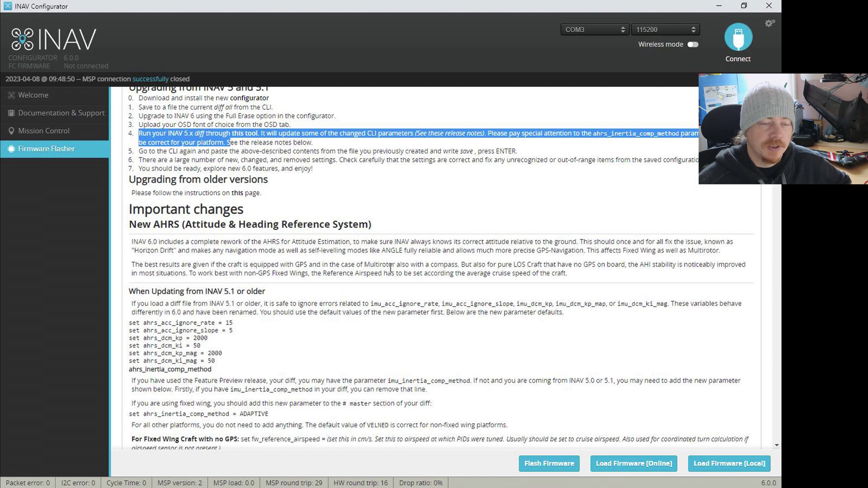
{"action": "scroll", "coordinate": [225, 226], "scroll_direction": "down", "scroll_amount": 1}
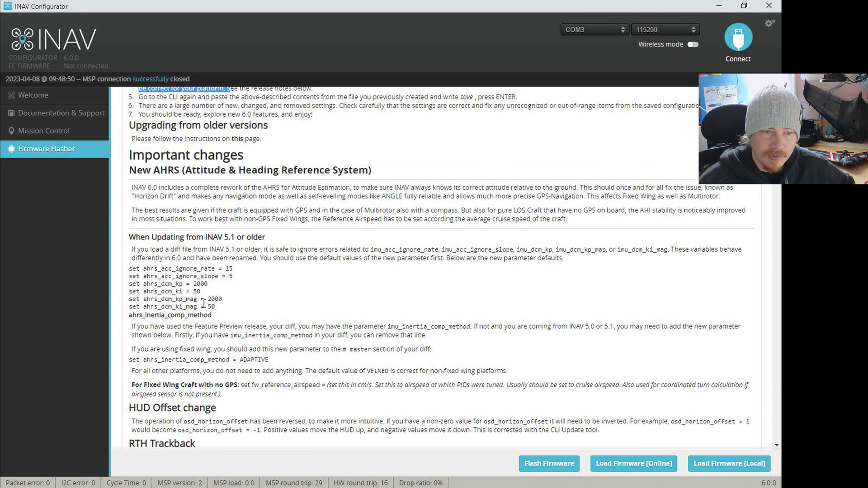
{"action": "scroll", "coordinate": [231, 234], "scroll_direction": "down", "scroll_amount": 1}
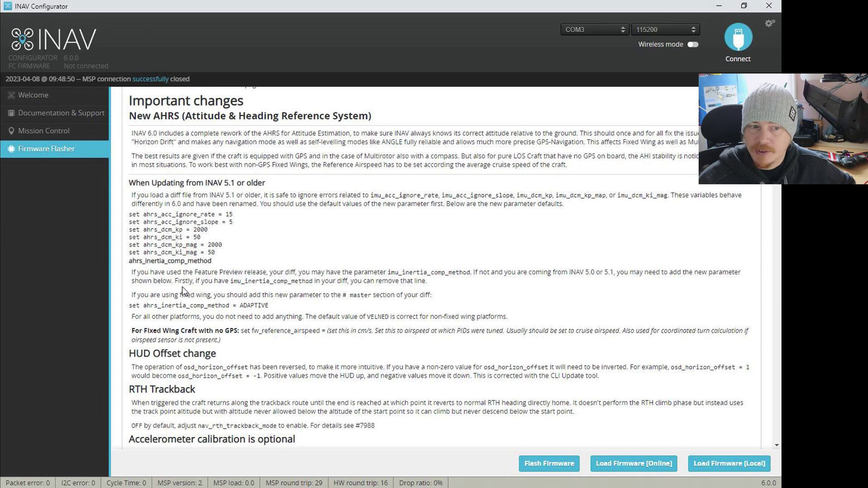
{"action": "scroll", "coordinate": [181, 291], "scroll_direction": "down", "scroll_amount": 1}
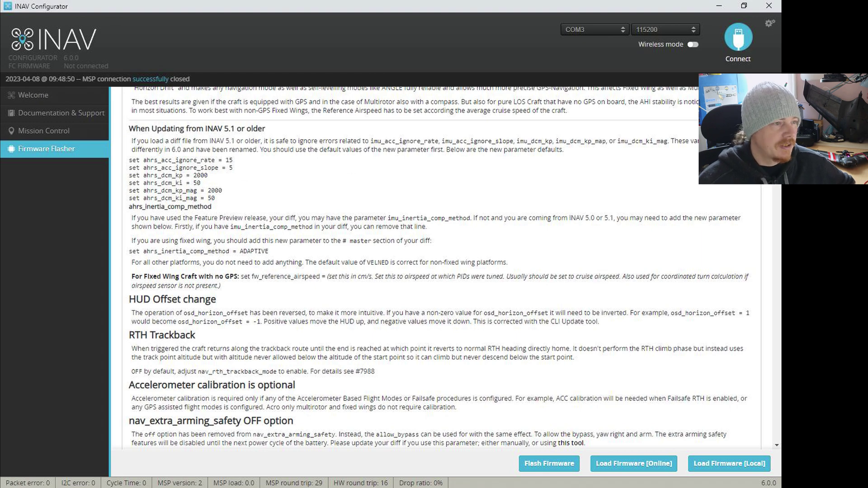
{"action": "key", "text": "alt+Tab"}
{"action": "left_click_drag", "start_coordinate": [701, 149], "coordinate": [595, 30]}
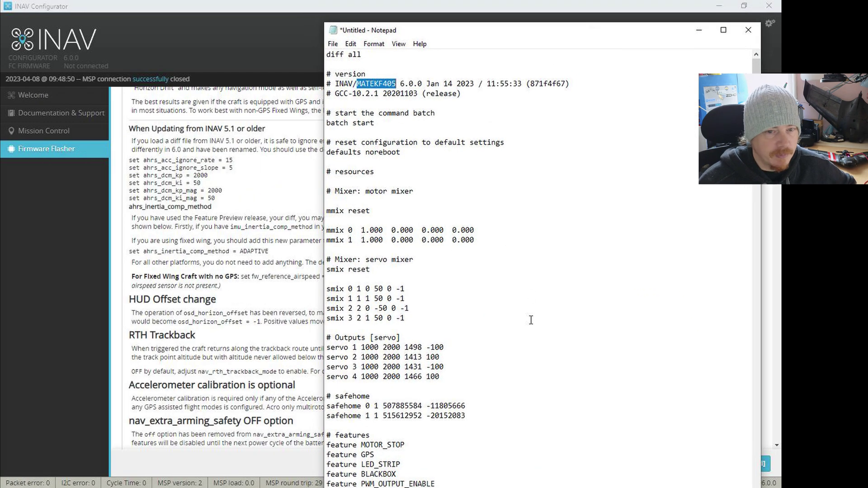
{"action": "scroll", "coordinate": [530, 319], "scroll_direction": "down", "scroll_amount": 20}
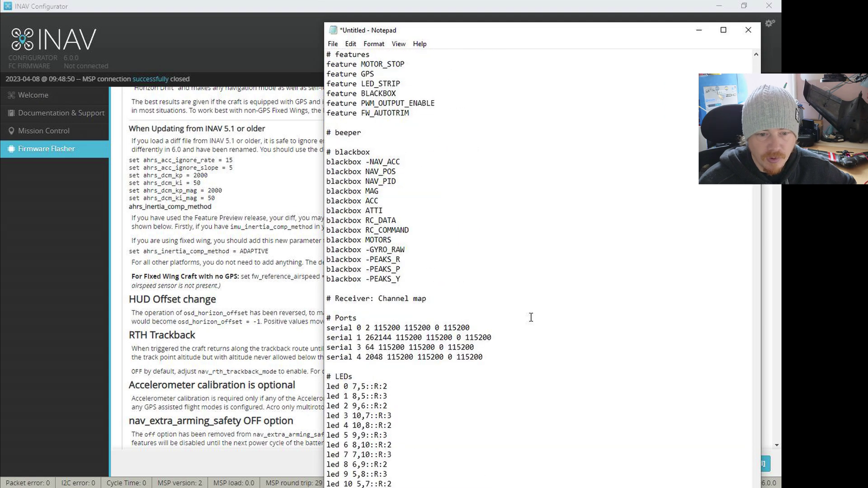
{"action": "scroll", "coordinate": [530, 315], "scroll_direction": "down", "scroll_amount": 20}
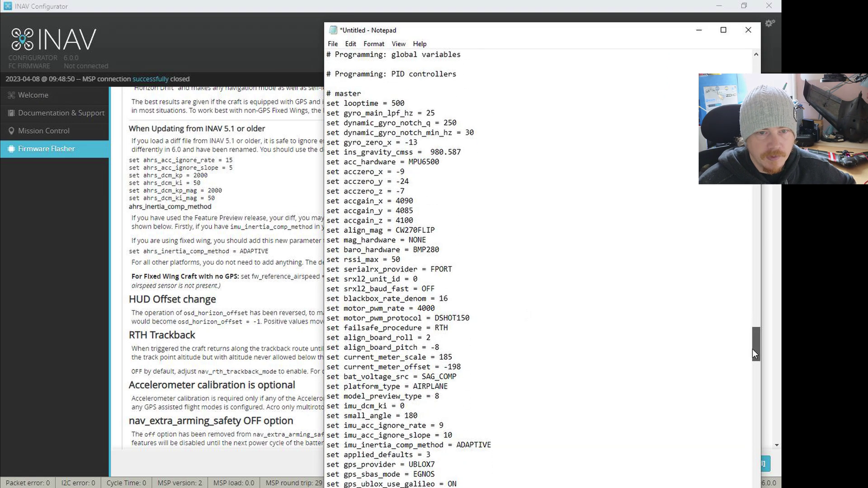
{"action": "left_click_drag", "start_coordinate": [753, 350], "coordinate": [754, 358]}
{"action": "left_click_drag", "start_coordinate": [344, 308], "coordinate": [416, 319]}
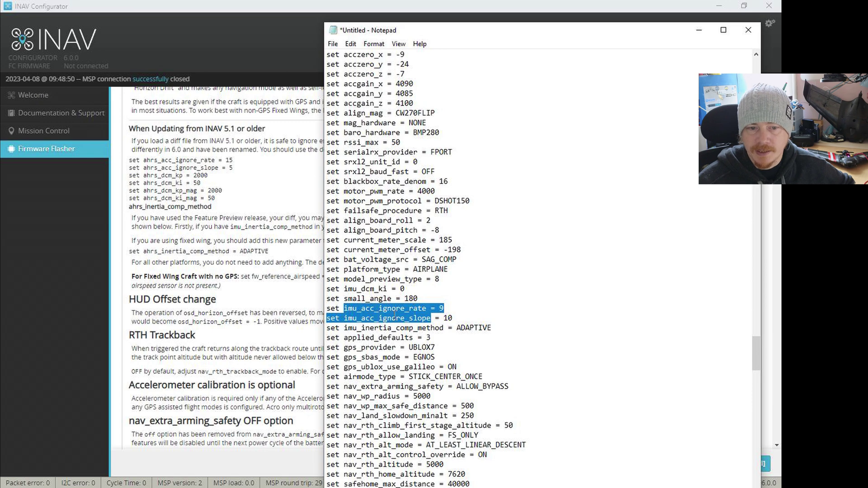
{"action": "left_click_drag", "start_coordinate": [532, 31], "coordinate": [139, 130]}
{"action": "key", "text": "alt+Tab"}
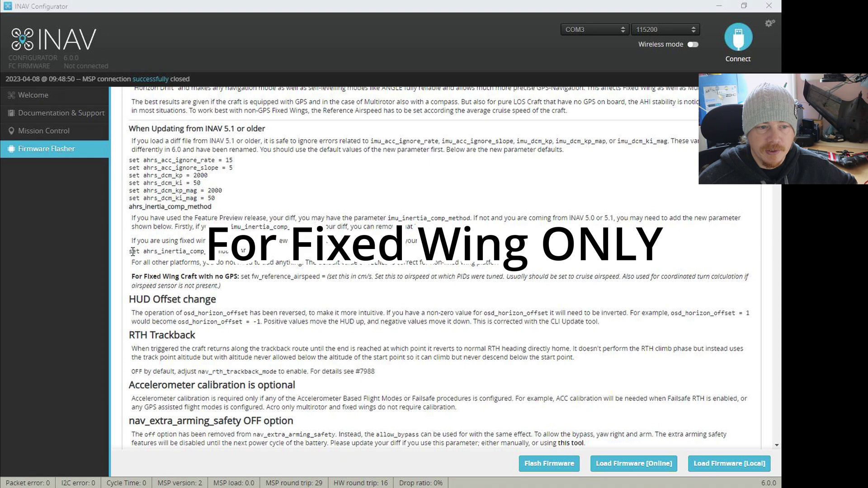
Copy the ahrs_inertia_comp_method line from the release notes.
{"action": "left_click_drag", "start_coordinate": [129, 251], "coordinate": [271, 252]}
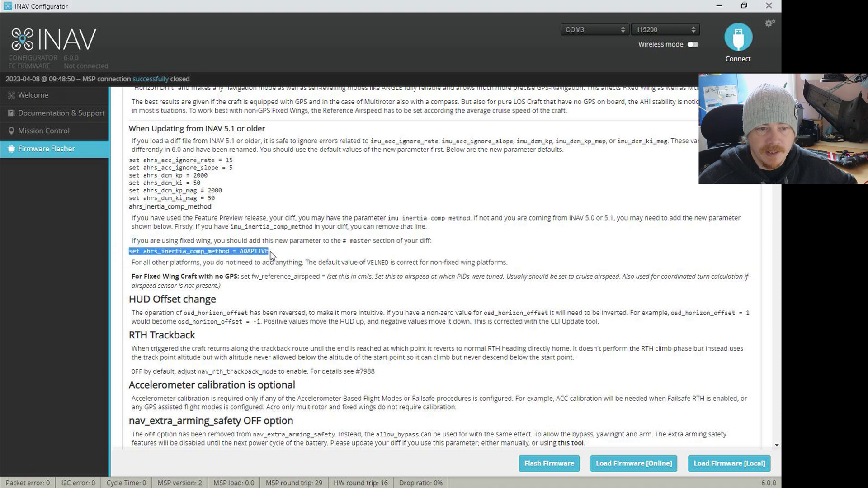
{"action": "right_click", "coordinate": [243, 256]}
{"action": "left_click", "coordinate": [271, 262]}
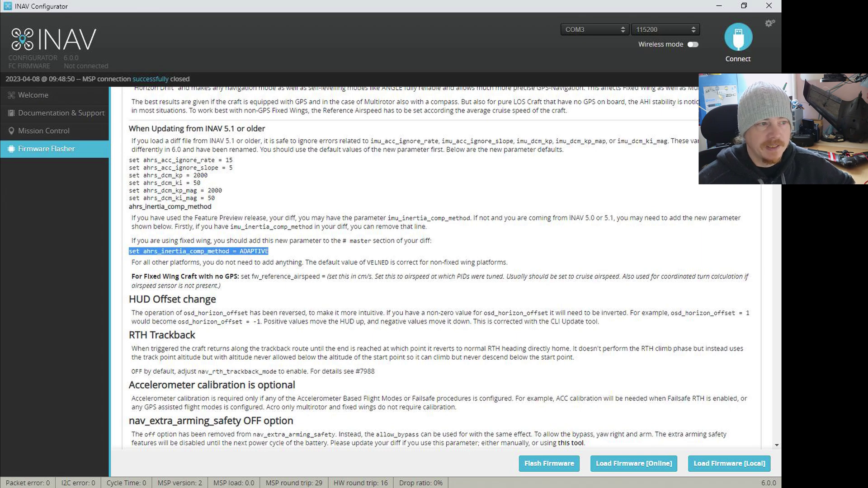
In Notepad, rename the setting to ahrs_inertia_comp_method and delete both imu_acc_ignore lines.
{"action": "key", "text": "alt+Tab"}
{"action": "left_click_drag", "start_coordinate": [204, 84], "coordinate": [473, 58]}
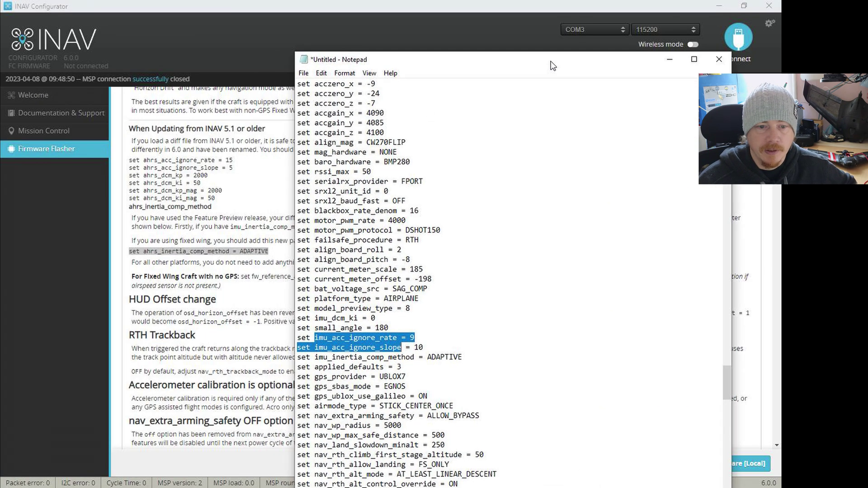
{"action": "left_click", "coordinate": [470, 342]}
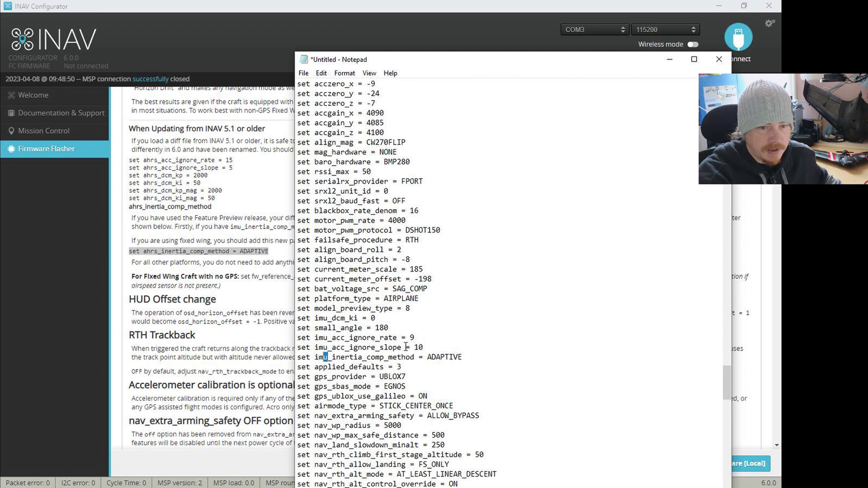
{"action": "type", "text": "ah"}
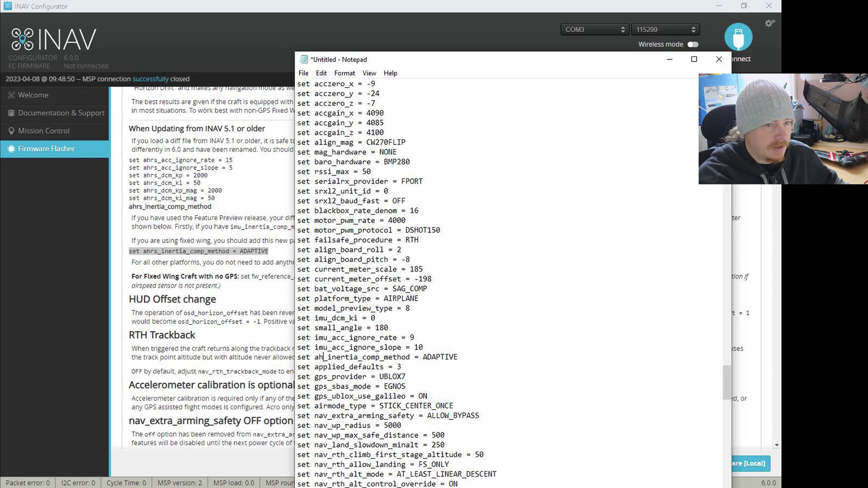
{"action": "type", "text": "rs"}
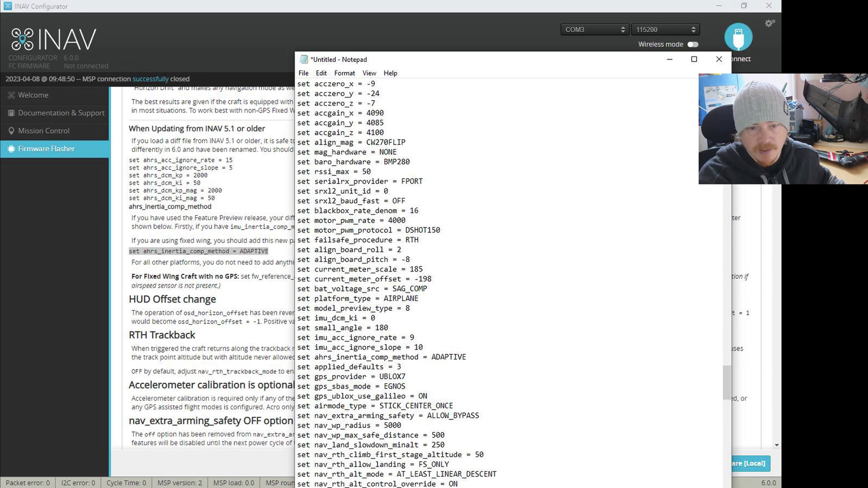
{"action": "key", "text": "shift+Up"}
{"action": "key", "text": "shift+Up"}
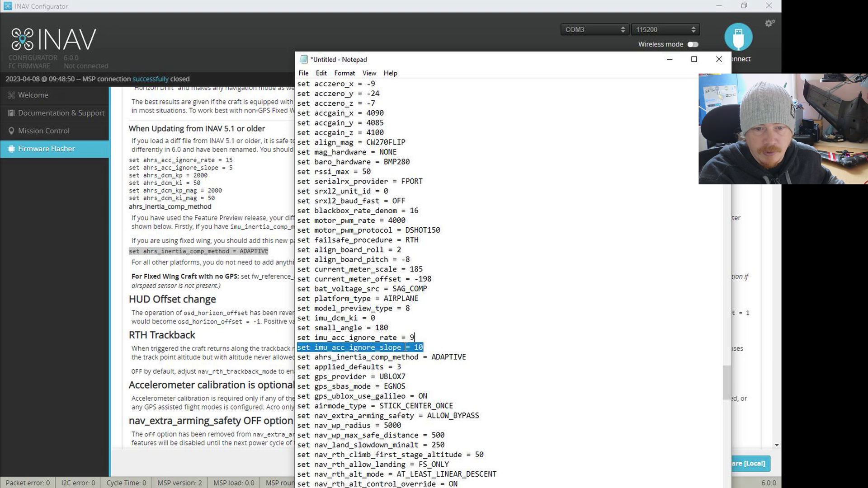
{"action": "key", "text": "BackSpace"}
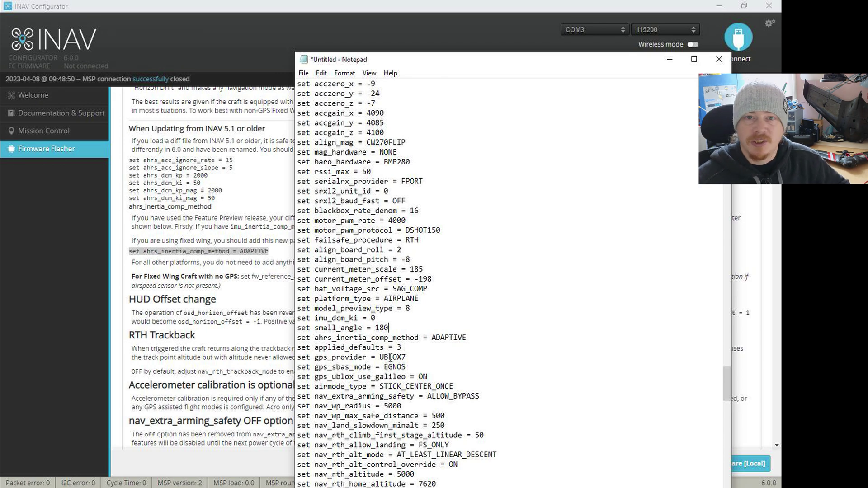
{"action": "key", "text": "alt+Tab"}
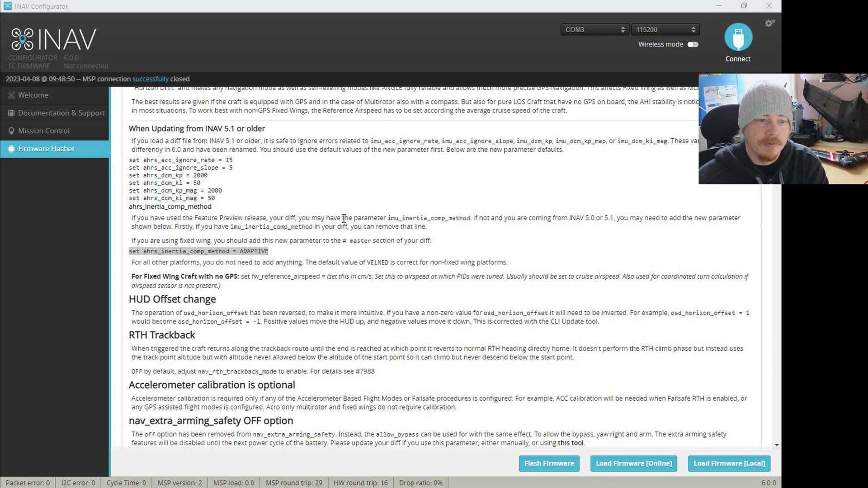
Scroll through the 6.0.0 release notes in the Firmware Flasher.
{"action": "scroll", "coordinate": [197, 135], "scroll_direction": "down", "scroll_amount": 3}
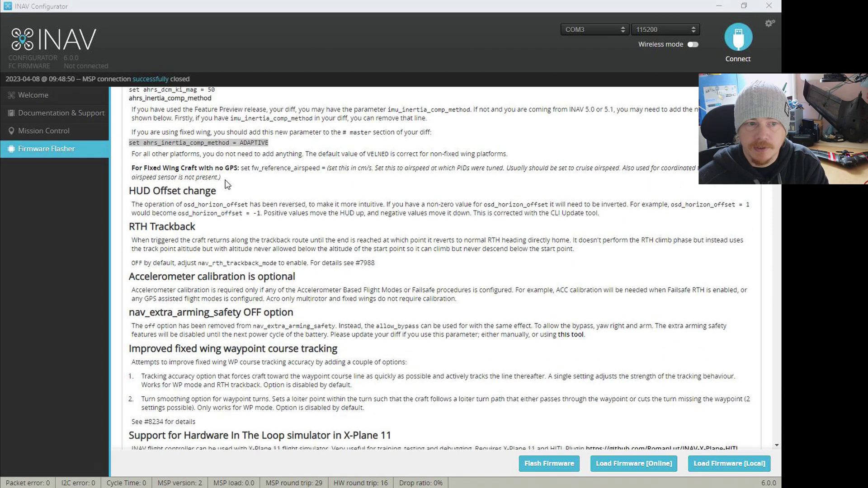
{"action": "scroll", "coordinate": [240, 190], "scroll_direction": "down", "scroll_amount": 1}
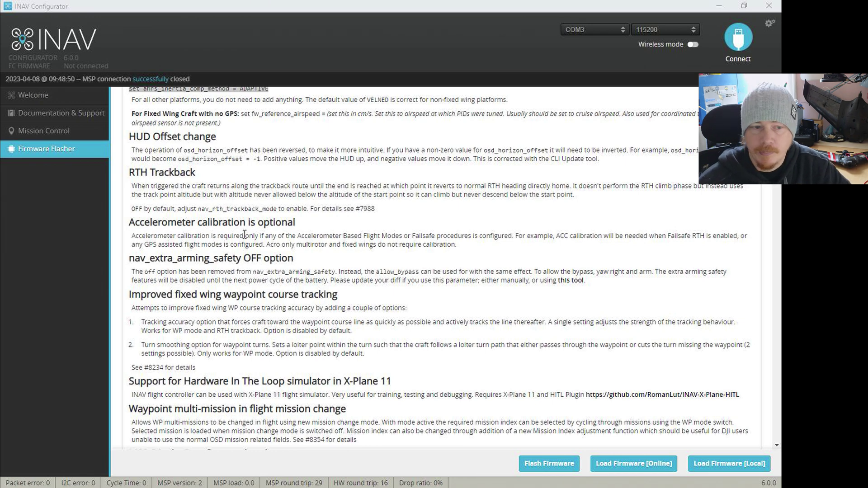
{"action": "scroll", "coordinate": [242, 234], "scroll_direction": "down", "scroll_amount": 1}
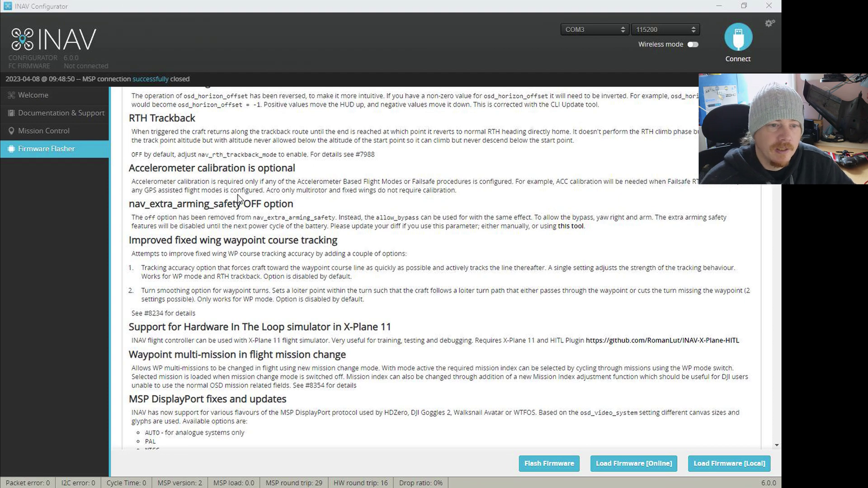
{"action": "scroll", "coordinate": [230, 206], "scroll_direction": "down", "scroll_amount": 12}
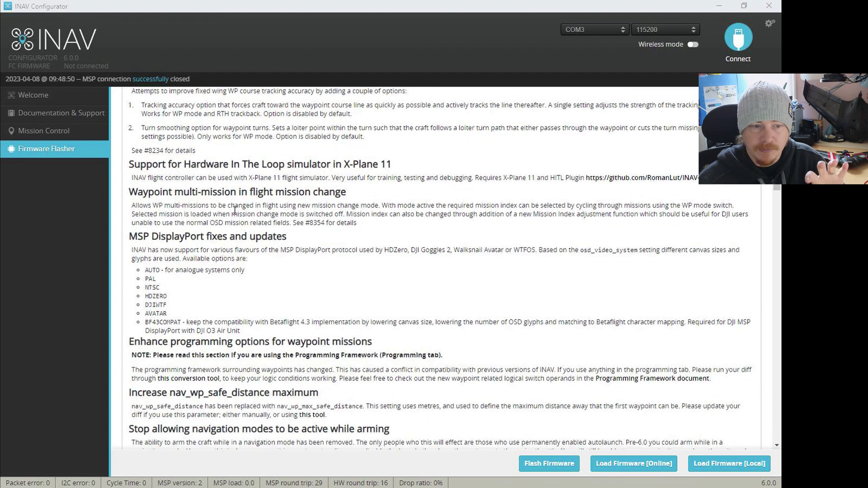
{"action": "scroll", "coordinate": [238, 215], "scroll_direction": "down", "scroll_amount": 4}
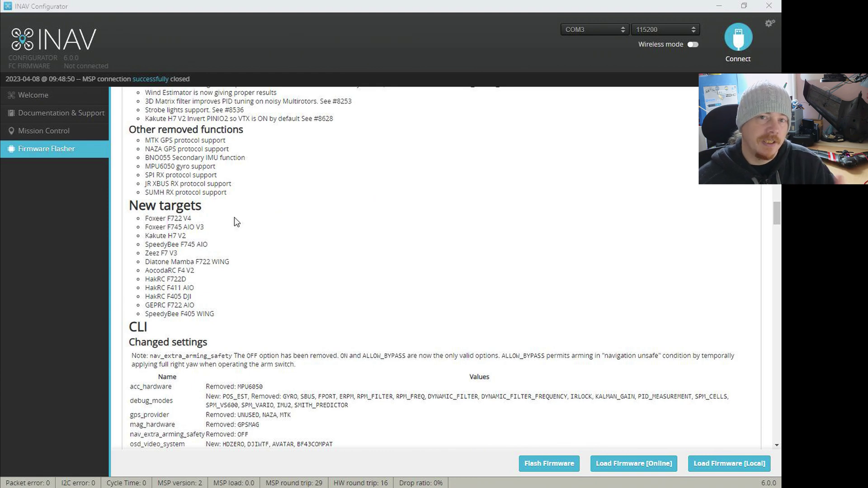
{"action": "scroll", "coordinate": [234, 220], "scroll_direction": "down", "scroll_amount": 5}
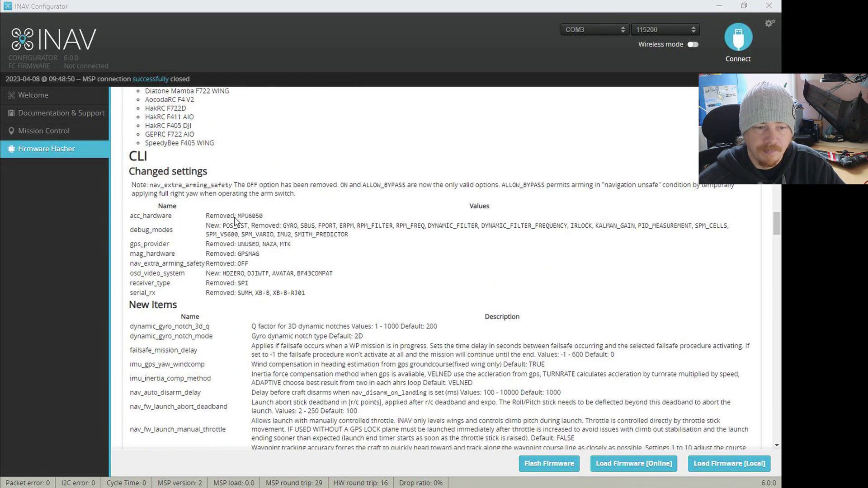
{"action": "scroll", "coordinate": [446, 230], "scroll_direction": "up", "scroll_amount": 20}
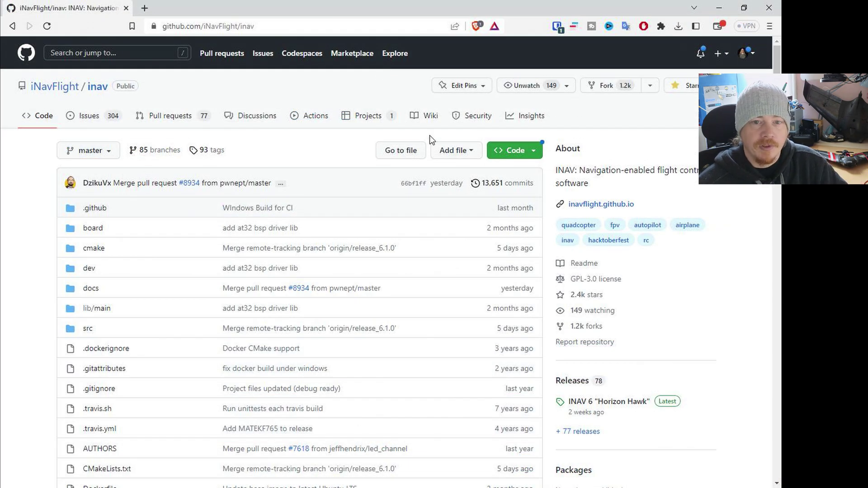
Open the wiki, expand the page list, and open '6.0.0 Release Notes'.
{"action": "left_click", "coordinate": [426, 123]}
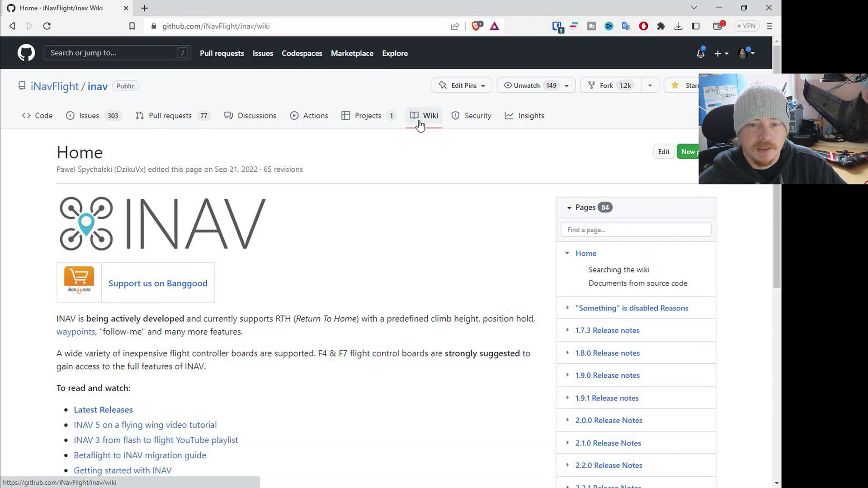
{"action": "scroll", "coordinate": [663, 260], "scroll_direction": "down", "scroll_amount": 2}
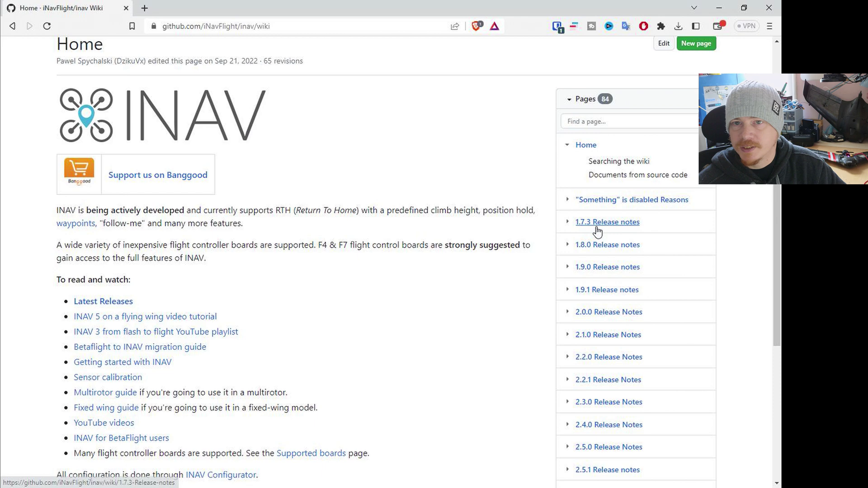
{"action": "scroll", "coordinate": [603, 234], "scroll_direction": "down", "scroll_amount": 3}
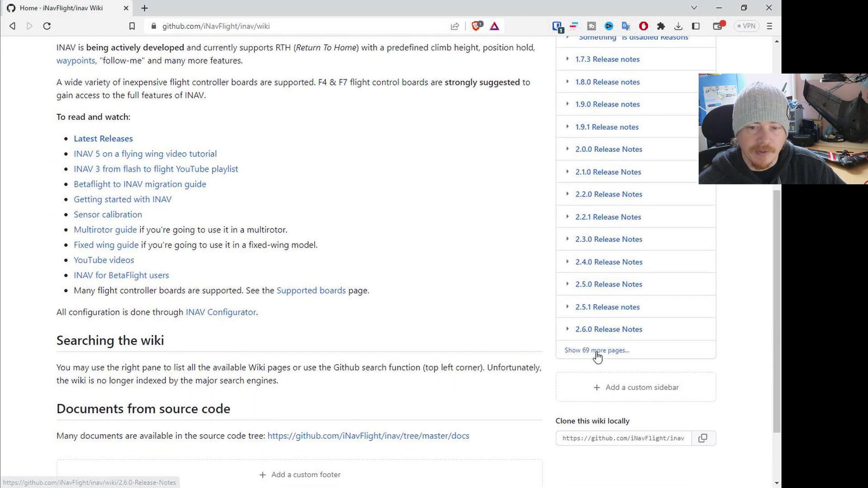
{"action": "left_click", "coordinate": [596, 352]}
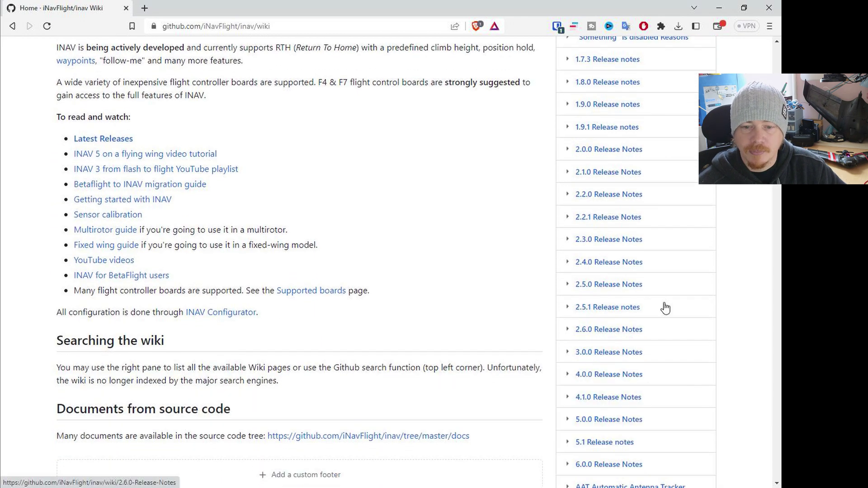
{"action": "scroll", "coordinate": [656, 244], "scroll_direction": "down", "scroll_amount": 2}
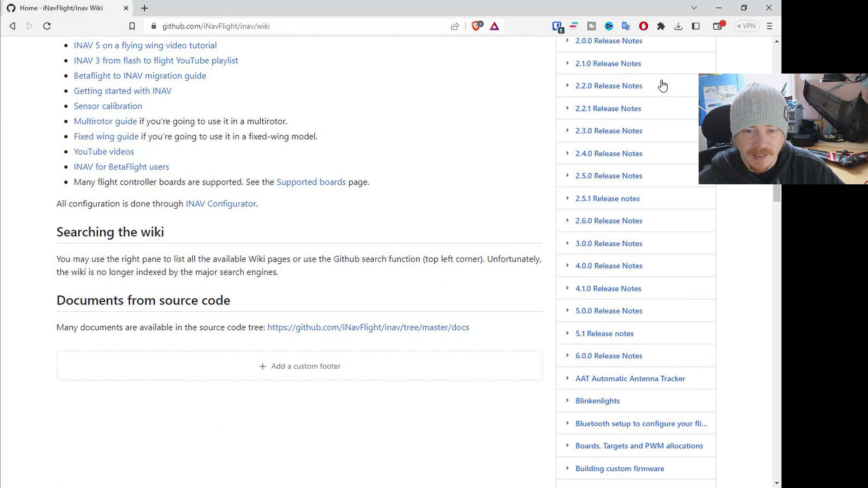
{"action": "left_click", "coordinate": [606, 364]}
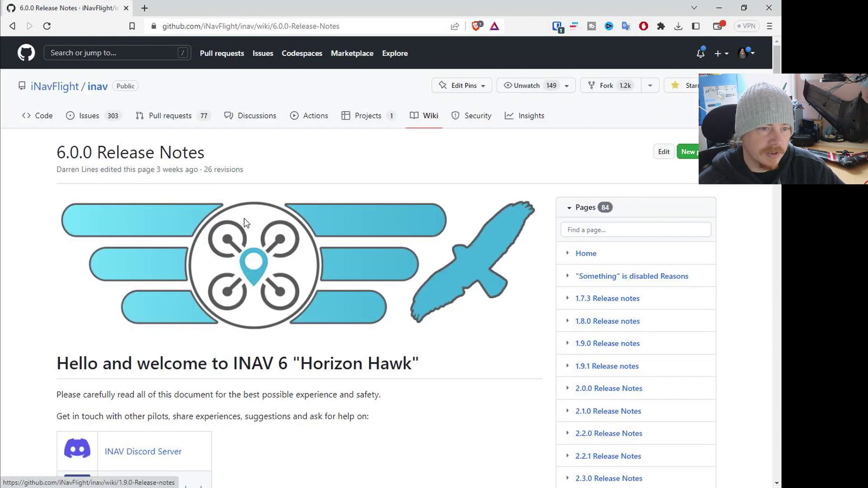
Read the upgrading and important-changes sections of the 6.0.0 Release Notes.
{"action": "scroll", "coordinate": [256, 206], "scroll_direction": "down", "scroll_amount": 6}
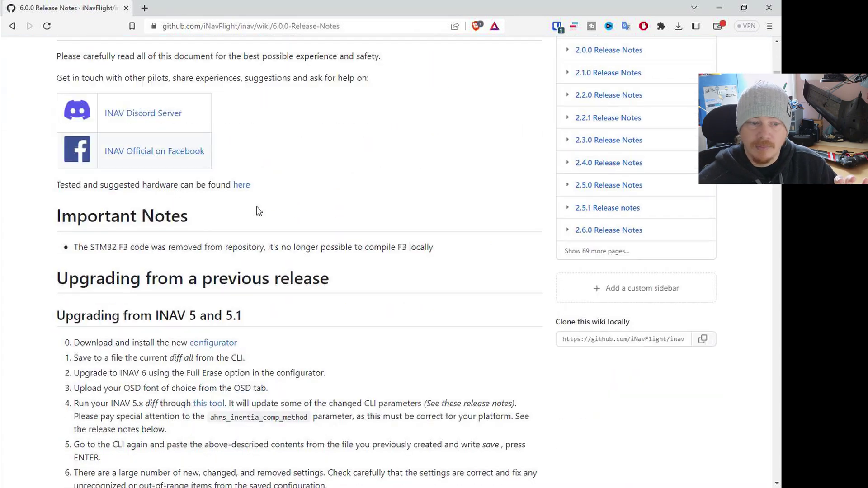
{"action": "scroll", "coordinate": [256, 211], "scroll_direction": "down", "scroll_amount": 8}
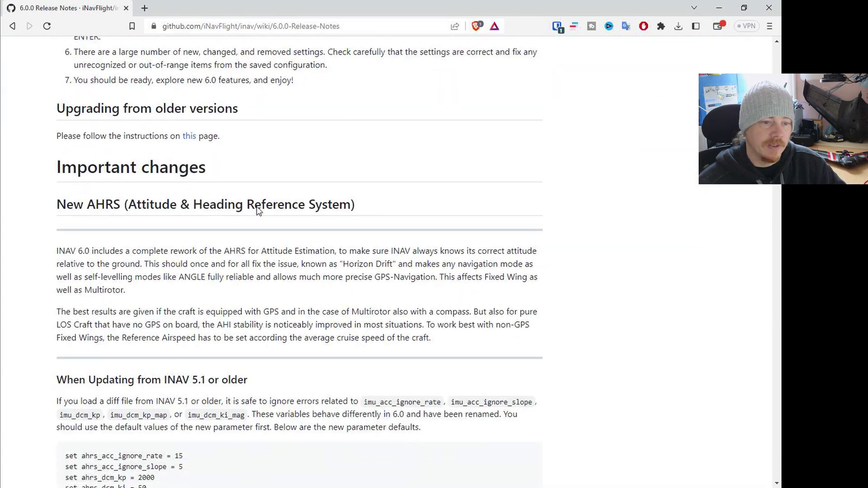
{"action": "scroll", "coordinate": [256, 209], "scroll_direction": "down", "scroll_amount": 7}
{"action": "scroll", "coordinate": [222, 182], "scroll_direction": "down", "scroll_amount": 15}
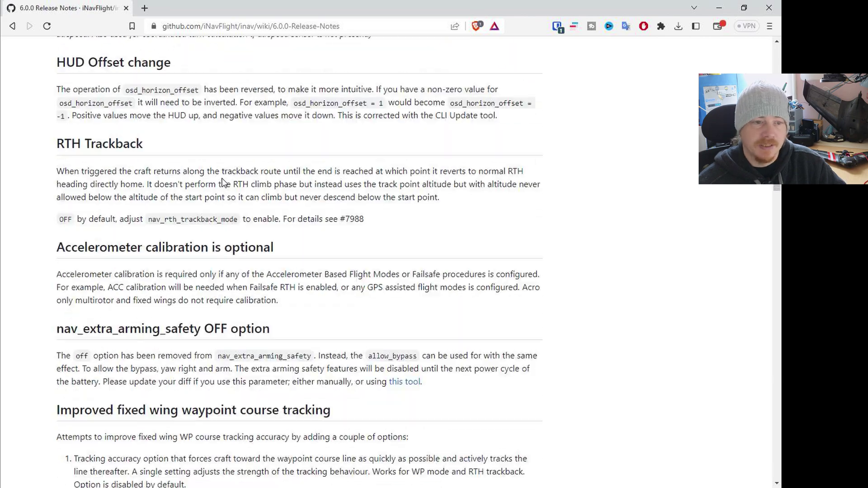
{"action": "scroll", "coordinate": [222, 182], "scroll_direction": "down", "scroll_amount": 8}
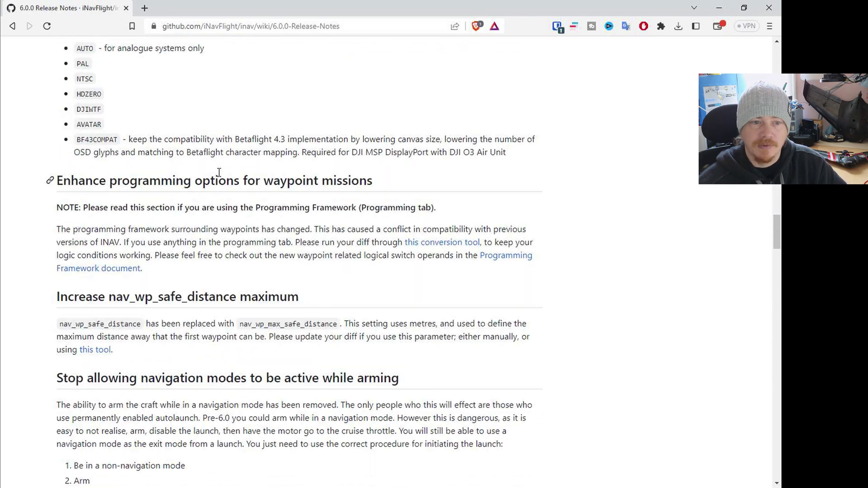
{"action": "scroll", "coordinate": [223, 181], "scroll_direction": "up", "scroll_amount": 15}
{"action": "scroll", "coordinate": [223, 181], "scroll_direction": "up", "scroll_amount": 20}
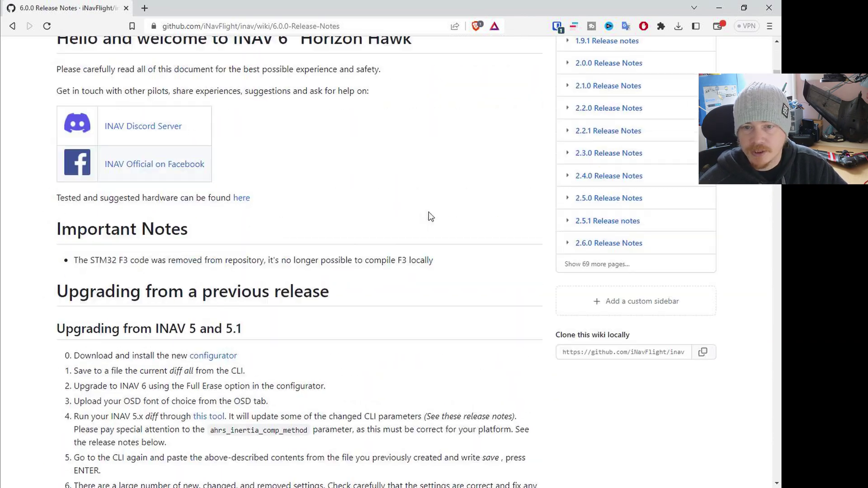
{"action": "scroll", "coordinate": [635, 317], "scroll_direction": "down", "scroll_amount": 5}
{"action": "left_click", "coordinate": [592, 376]}
{"action": "scroll", "coordinate": [631, 310], "scroll_direction": "down", "scroll_amount": 8}
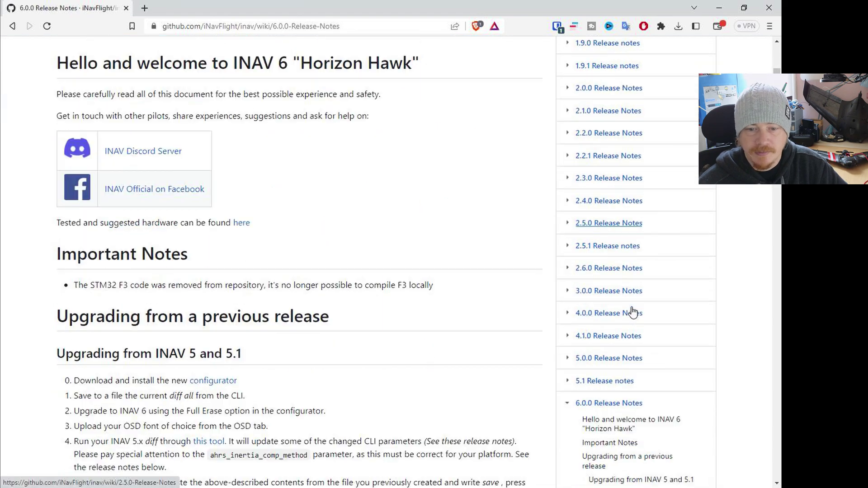
{"action": "scroll", "coordinate": [615, 183], "scroll_direction": "up", "scroll_amount": 4}
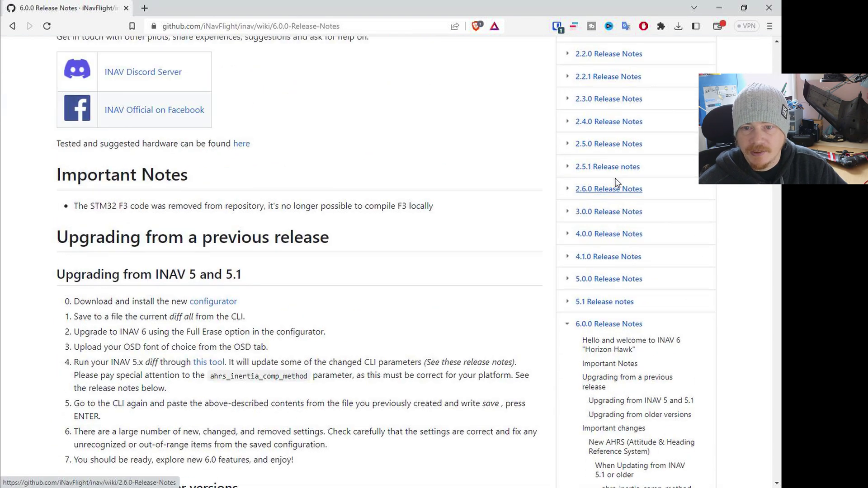
Skim the 4.0.0 Release Notes, return to the 6.0.0 notes, and minimize the browser.
{"action": "left_click", "coordinate": [614, 239]}
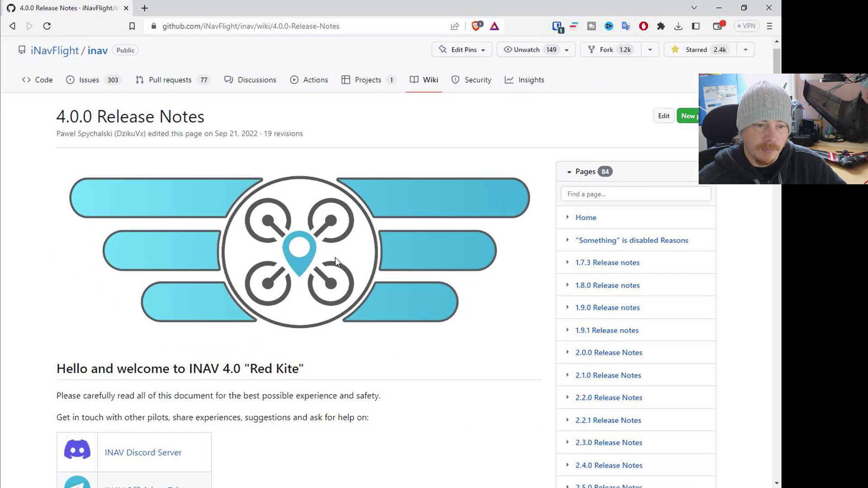
{"action": "scroll", "coordinate": [335, 257], "scroll_direction": "down", "scroll_amount": 15}
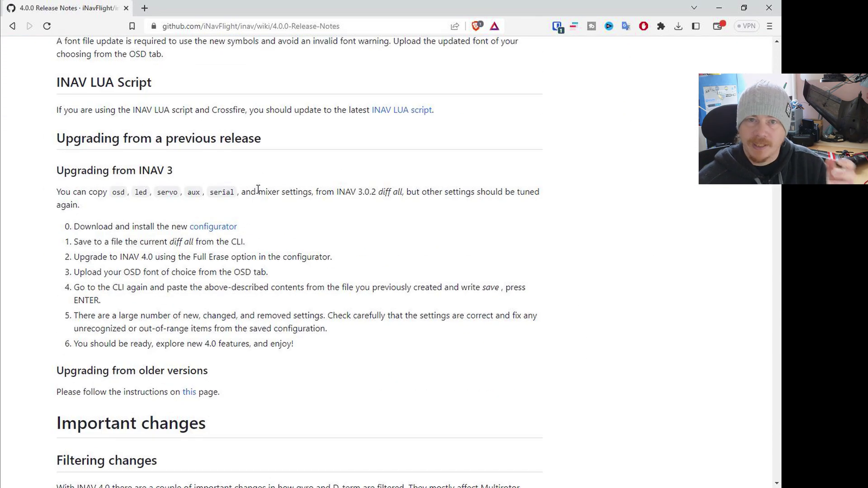
{"action": "scroll", "coordinate": [258, 192], "scroll_direction": "down", "scroll_amount": 12}
{"action": "scroll", "coordinate": [258, 192], "scroll_direction": "up", "scroll_amount": 9}
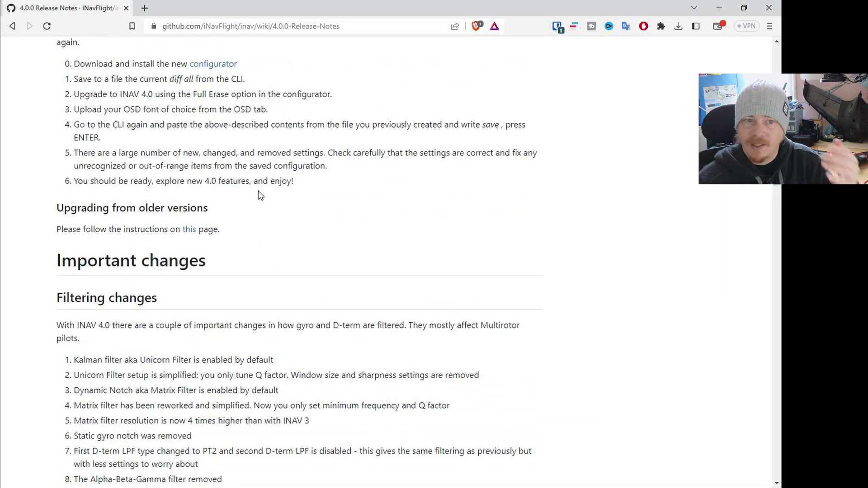
{"action": "scroll", "coordinate": [274, 212], "scroll_direction": "up", "scroll_amount": 8}
{"action": "scroll", "coordinate": [278, 217], "scroll_direction": "up", "scroll_amount": 8}
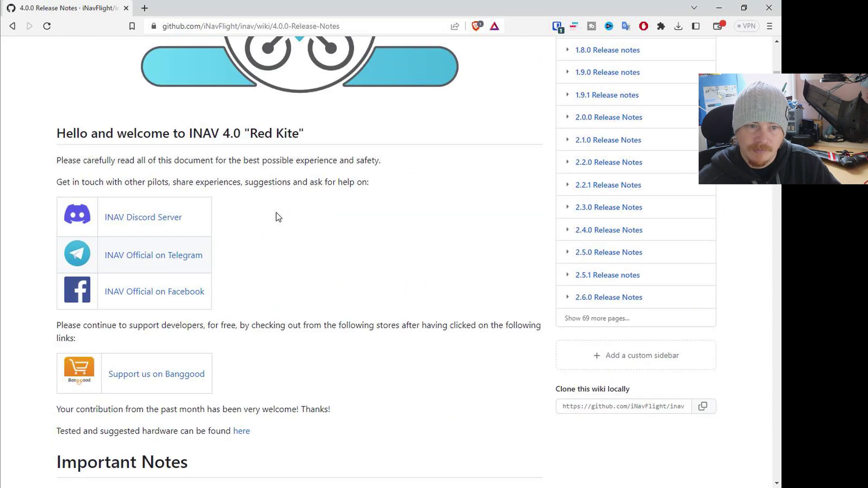
{"action": "scroll", "coordinate": [266, 209], "scroll_direction": "down", "scroll_amount": 3}
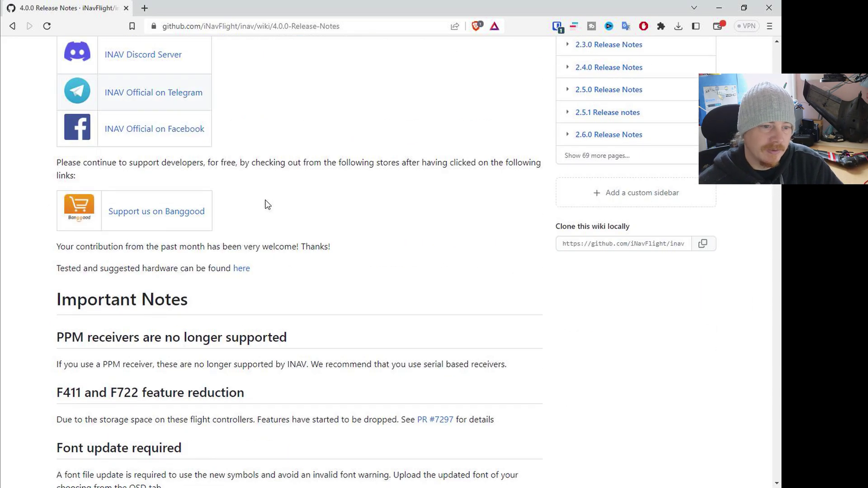
{"action": "key", "text": "alt+Left"}
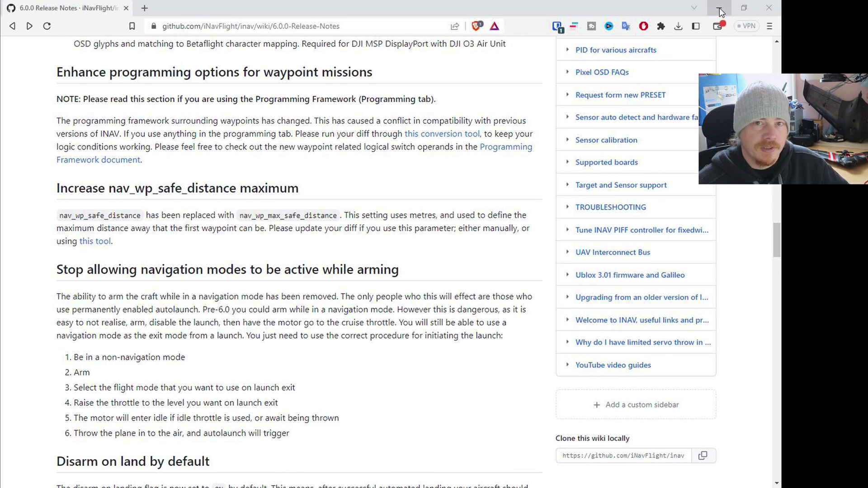
{"action": "left_click", "coordinate": [720, 9]}
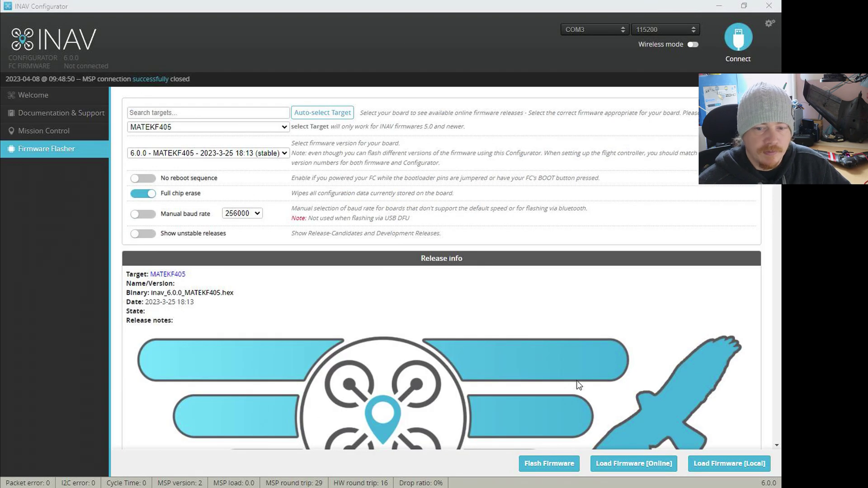
Flash 6.0.0, reconnect choosing 'Keep current settings', and open the CLI.
{"action": "left_click", "coordinate": [541, 465]}
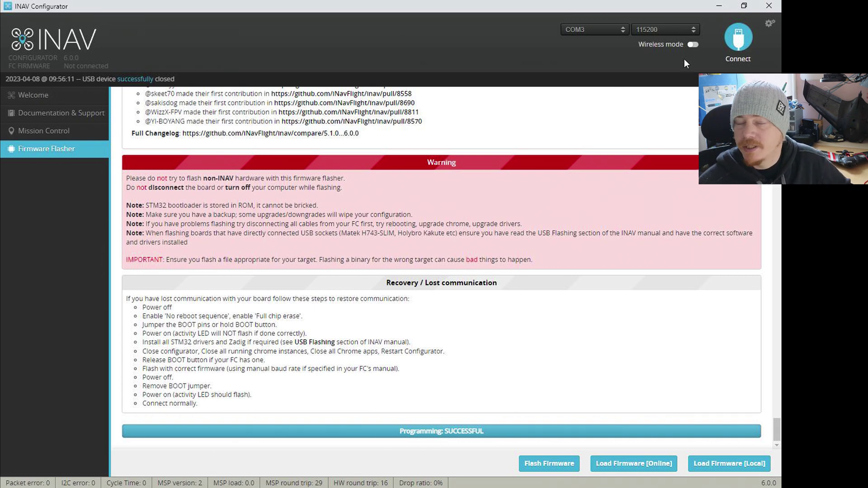
{"action": "left_click", "coordinate": [743, 47]}
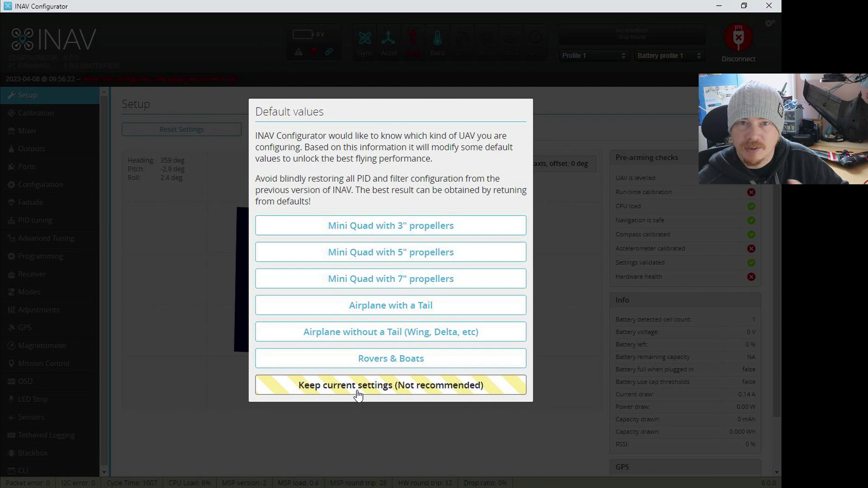
{"action": "left_click", "coordinate": [389, 386]}
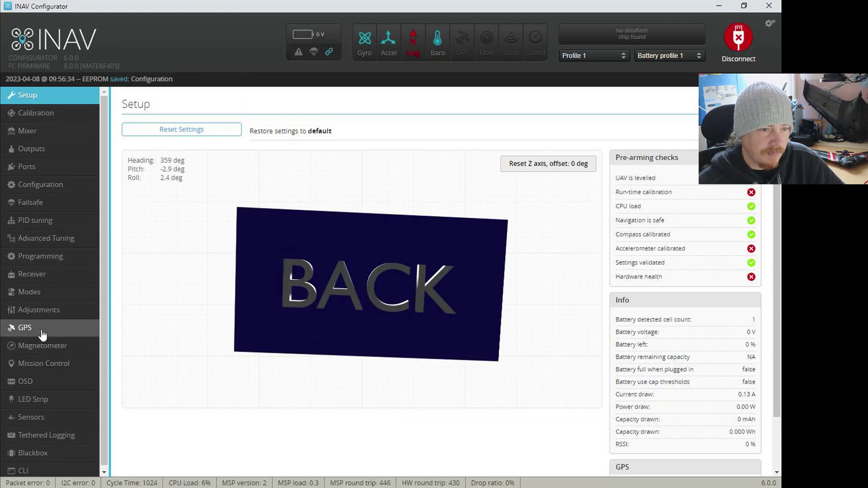
{"action": "left_click", "coordinate": [45, 467]}
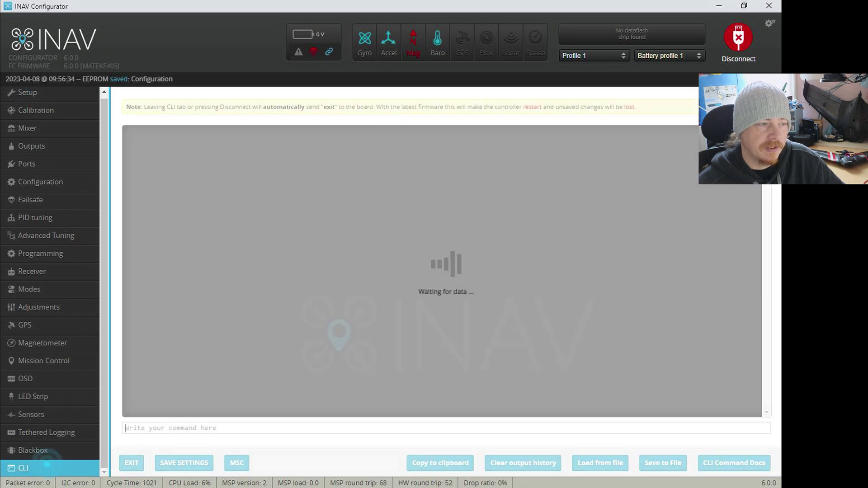
Move Notepad over the CLI and scroll to the top of the saved diff.
{"action": "left_click_drag", "start_coordinate": [0, 100], "coordinate": [553, 34]}
{"action": "scroll", "coordinate": [520, 262], "scroll_direction": "up", "scroll_amount": 8}
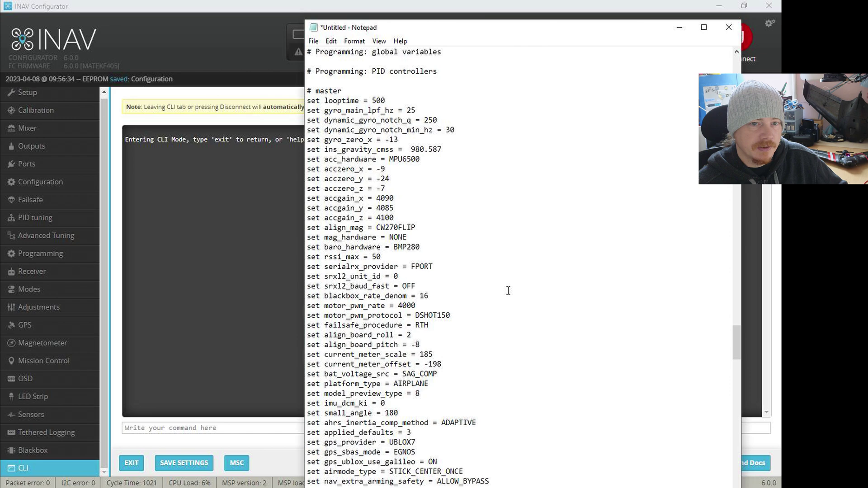
{"action": "scroll", "coordinate": [527, 275], "scroll_direction": "up", "scroll_amount": 5}
{"action": "left_click_drag", "start_coordinate": [737, 319], "coordinate": [733, 55]}
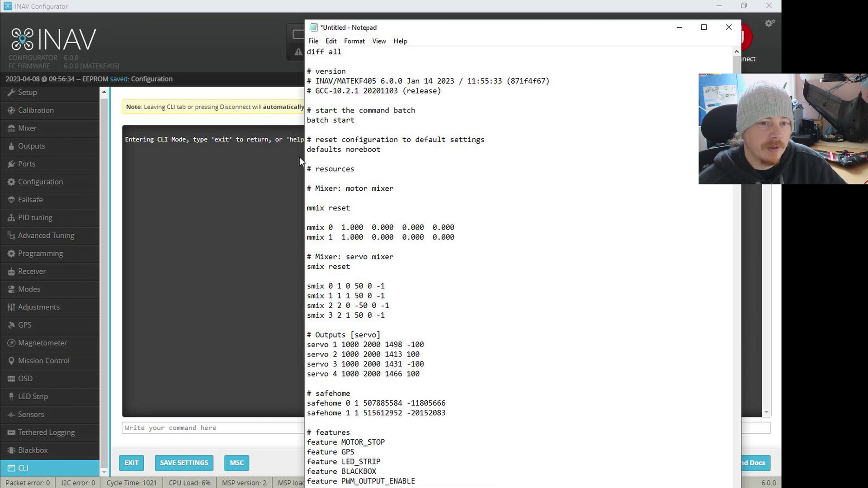
{"action": "left_click_drag", "start_coordinate": [309, 150], "coordinate": [388, 153]}
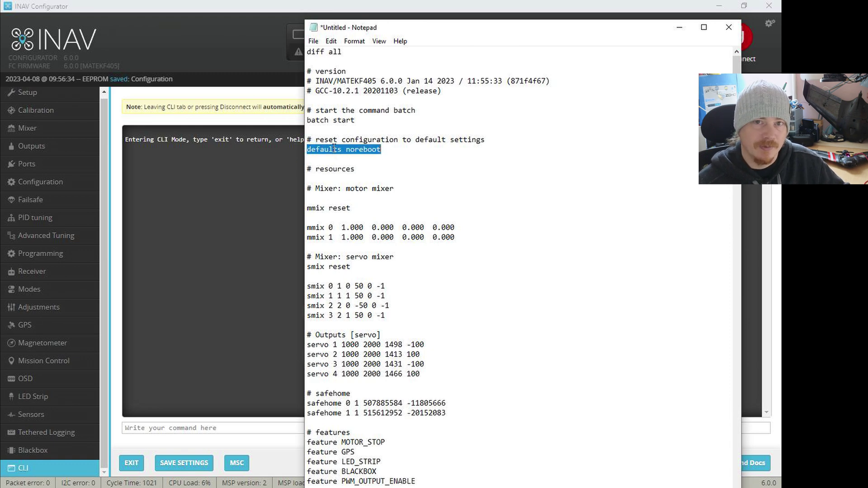
Copy the diff from below '# resources' to the end of the file, then minimize Notepad.
{"action": "left_click", "coordinate": [389, 173]}
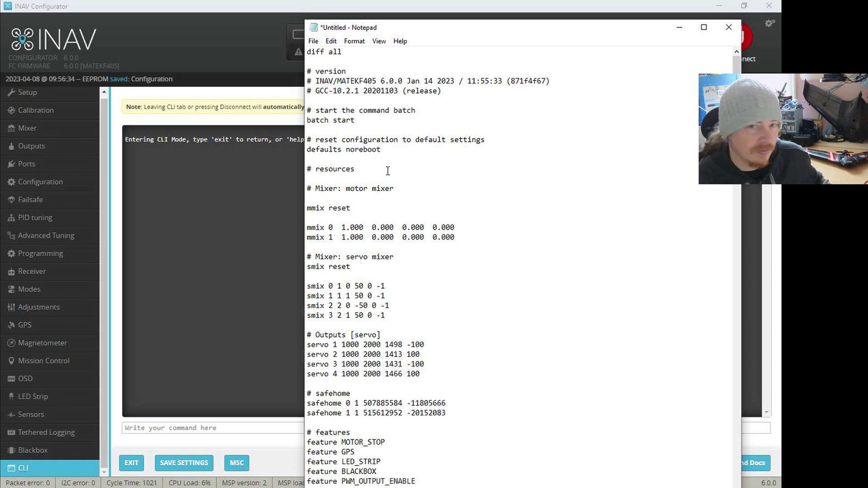
{"action": "key", "text": "ctrl+shift+End"}
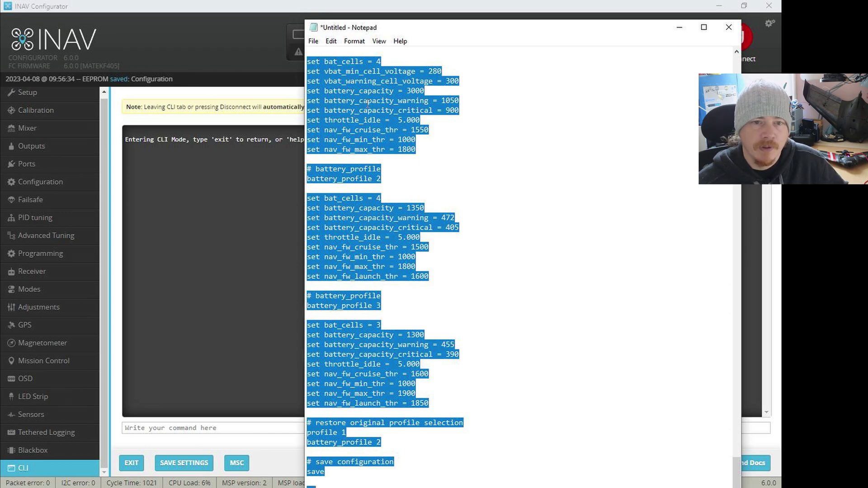
{"action": "right_click", "coordinate": [366, 104]}
{"action": "left_click", "coordinate": [406, 141]}
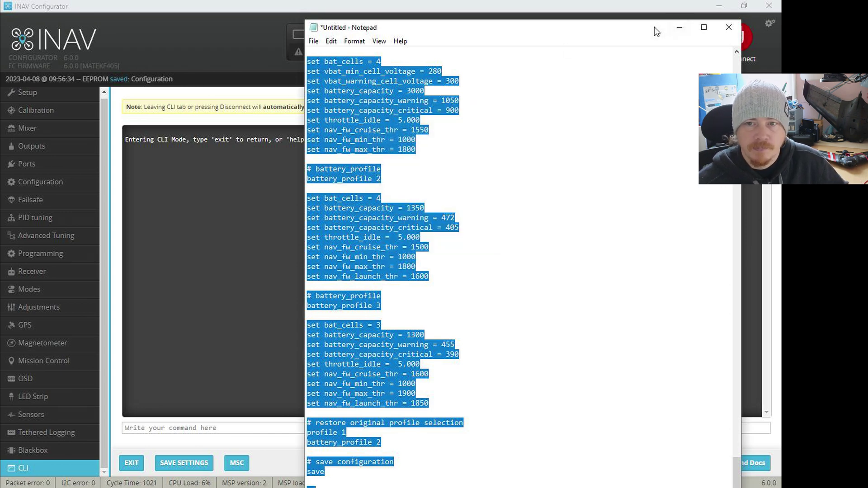
{"action": "left_click", "coordinate": [679, 28]}
Paste the copied diff into the CLI, then review the ahrs_inertia_comp_method and red error lines.
{"action": "left_click", "coordinate": [267, 427]}
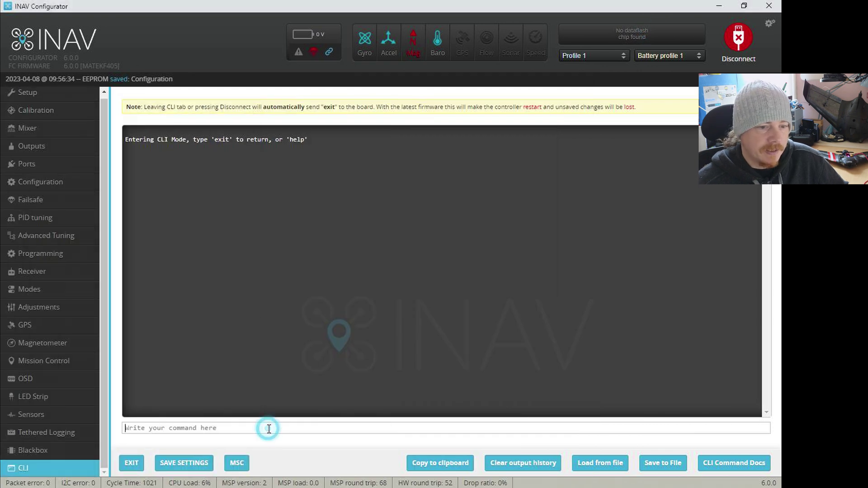
{"action": "key", "text": "ctrl+v"}
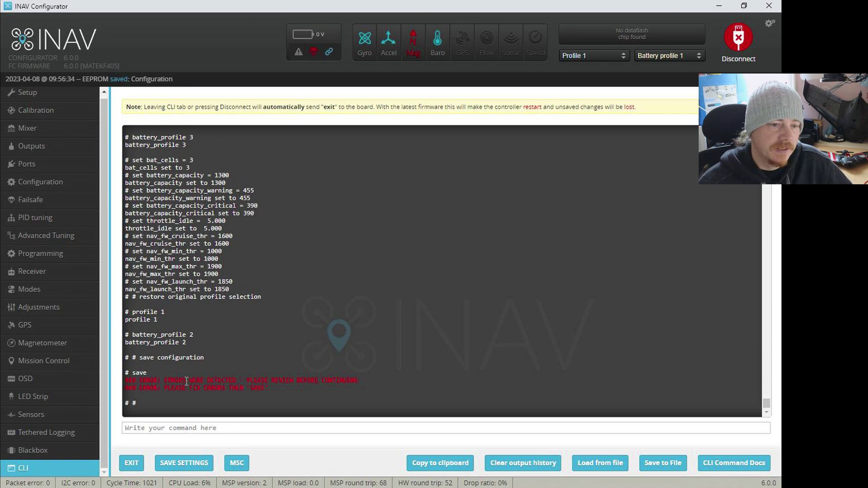
{"action": "scroll", "coordinate": [315, 327], "scroll_direction": "up", "scroll_amount": 15}
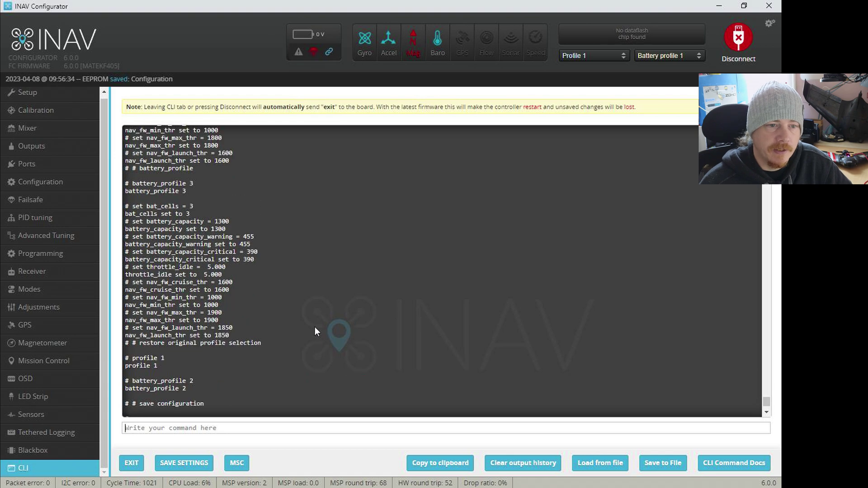
{"action": "scroll", "coordinate": [316, 334], "scroll_direction": "up", "scroll_amount": 15}
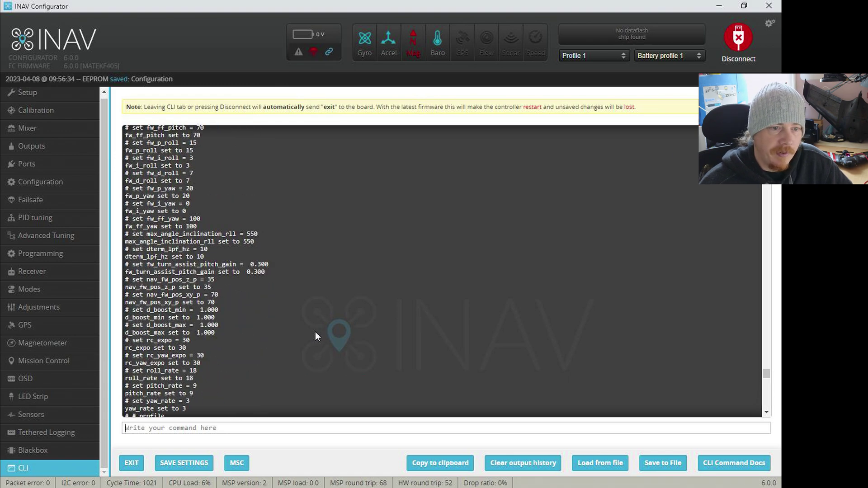
{"action": "scroll", "coordinate": [316, 336], "scroll_direction": "up", "scroll_amount": 15}
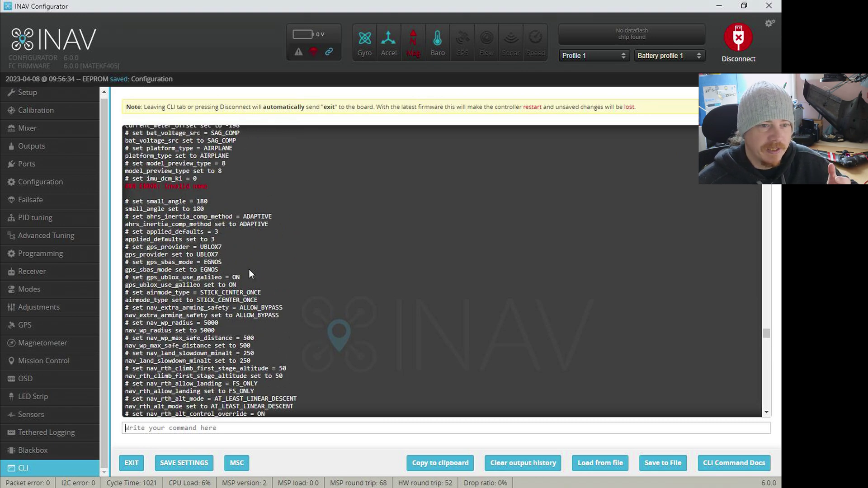
{"action": "scroll", "coordinate": [145, 244], "scroll_direction": "up", "scroll_amount": 5}
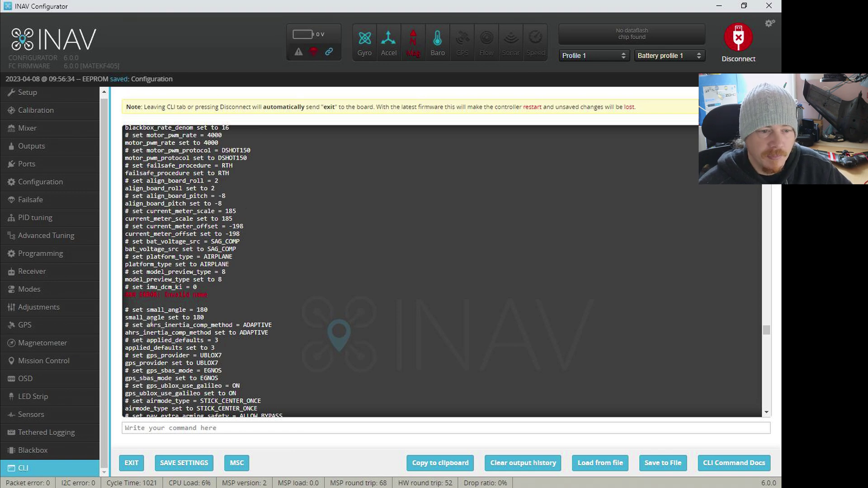
{"action": "left_click_drag", "start_coordinate": [128, 333], "coordinate": [276, 337]}
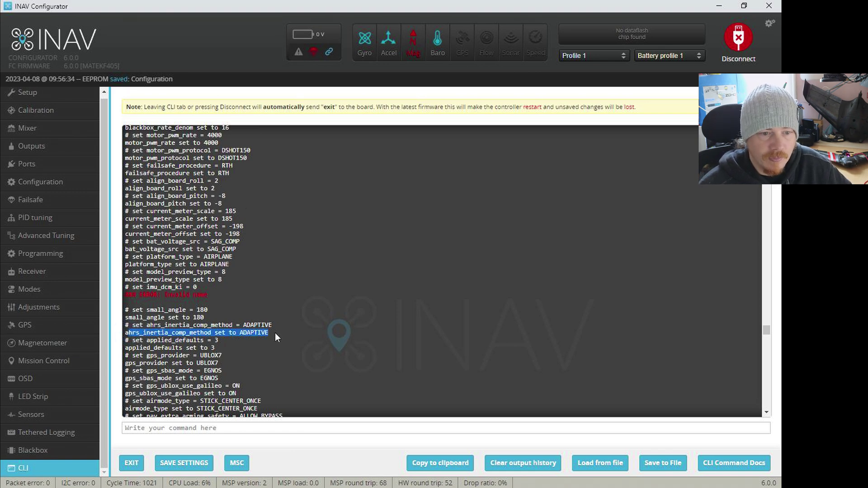
{"action": "left_click", "coordinate": [232, 325]}
{"action": "scroll", "coordinate": [217, 326], "scroll_direction": "up", "scroll_amount": 15}
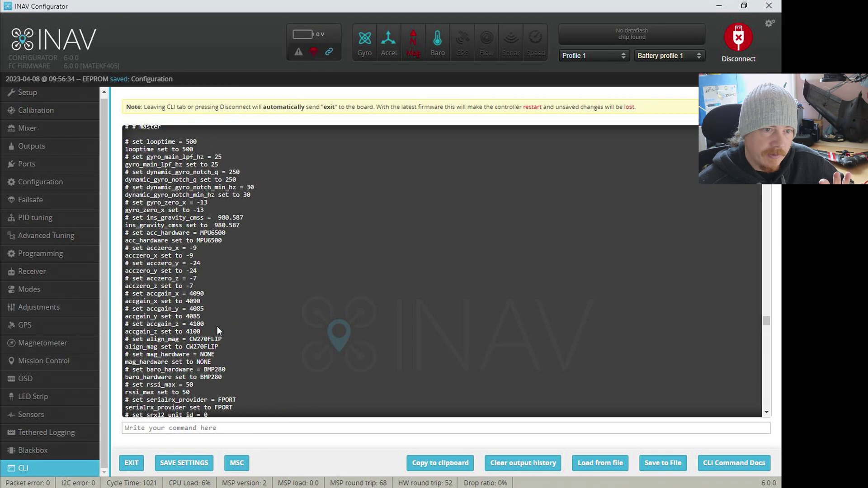
{"action": "scroll", "coordinate": [217, 326], "scroll_direction": "up", "scroll_amount": 15}
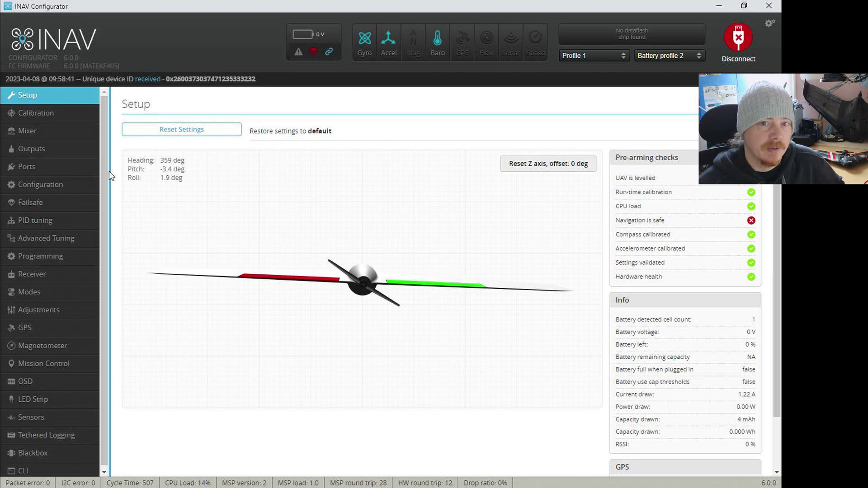
Review the UART assignments on the Ports page, then return to the top of the 6.0.0 release notes.
{"action": "left_click", "coordinate": [66, 167]}
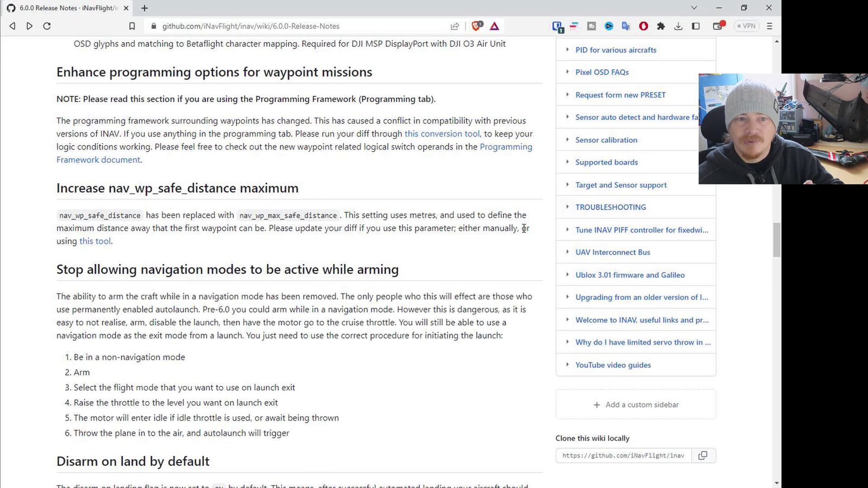
{"action": "scroll", "coordinate": [498, 242], "scroll_direction": "up", "scroll_amount": 6}
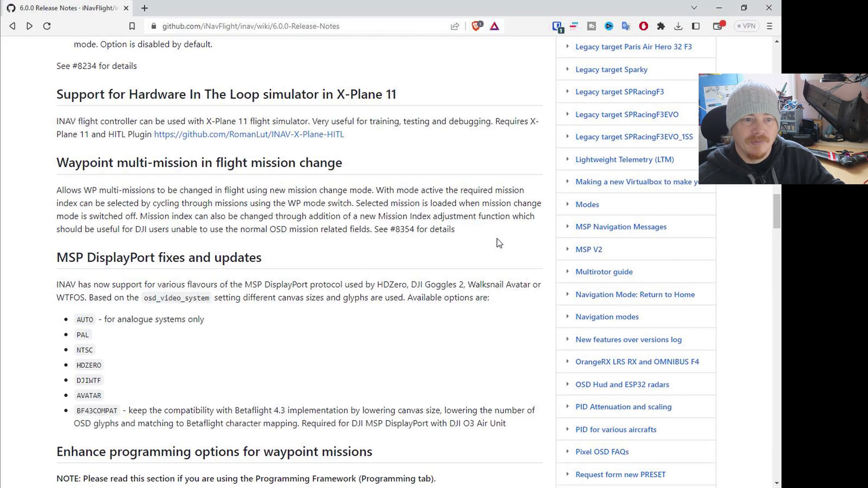
{"action": "scroll", "coordinate": [497, 240], "scroll_direction": "up", "scroll_amount": 20}
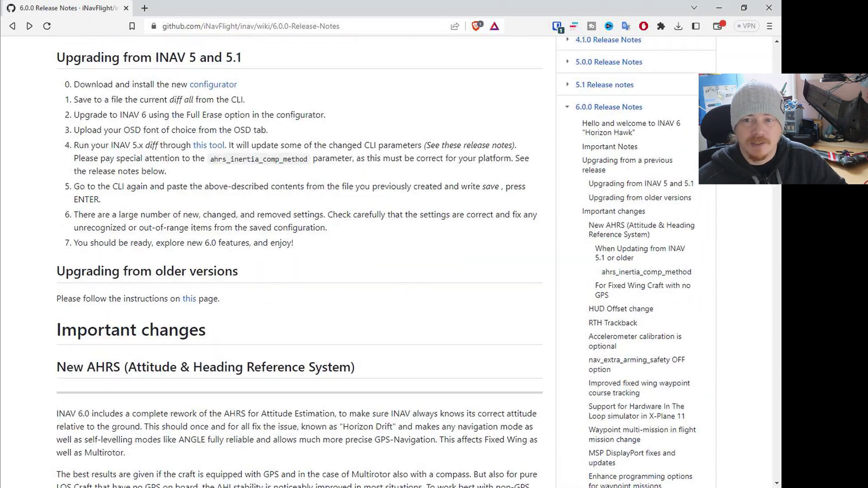
{"action": "scroll", "coordinate": [539, 103], "scroll_direction": "up", "scroll_amount": 10}
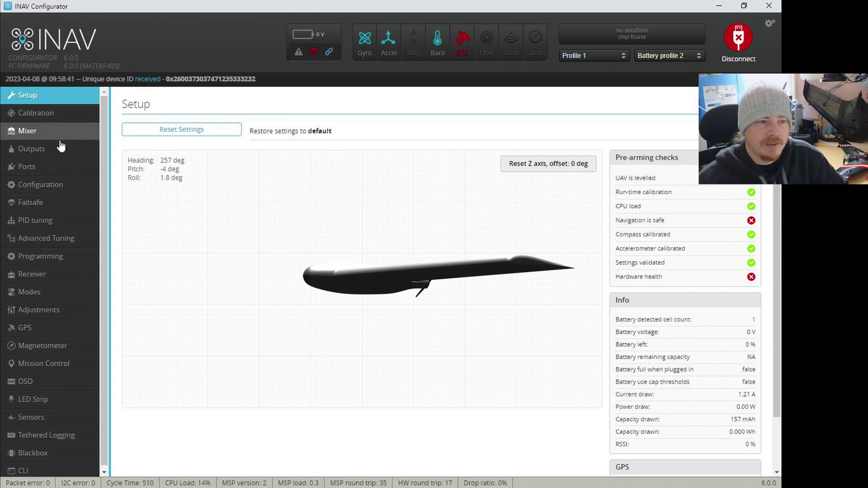
Open the Mixer page and look over the Output Mapping and four-rule Servo mixer tables.
{"action": "left_click", "coordinate": [51, 132]}
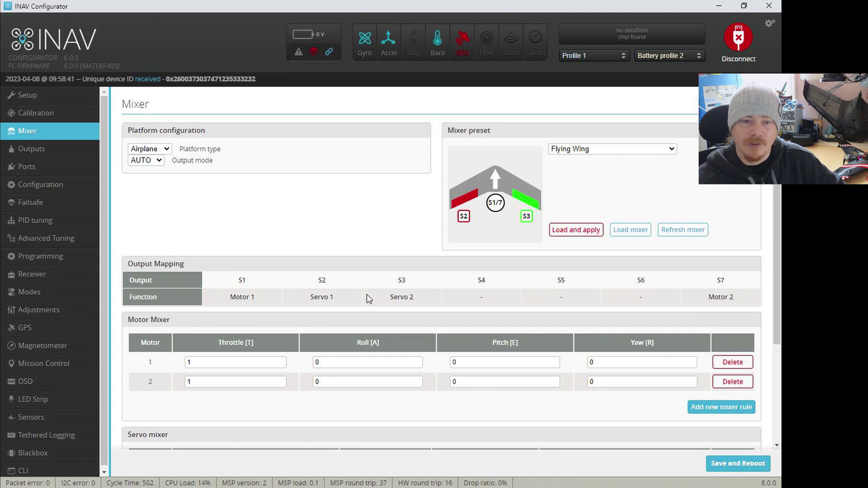
{"action": "scroll", "coordinate": [369, 295], "scroll_direction": "down", "scroll_amount": 2}
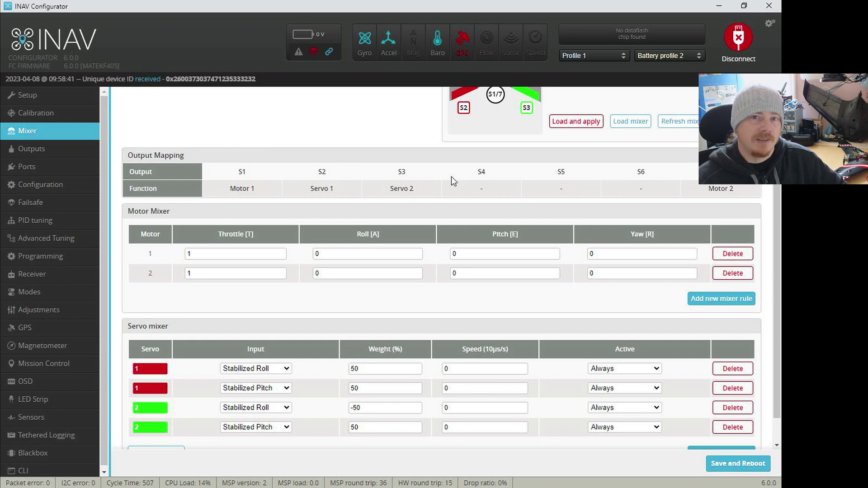
{"action": "scroll", "coordinate": [362, 188], "scroll_direction": "down", "scroll_amount": 1}
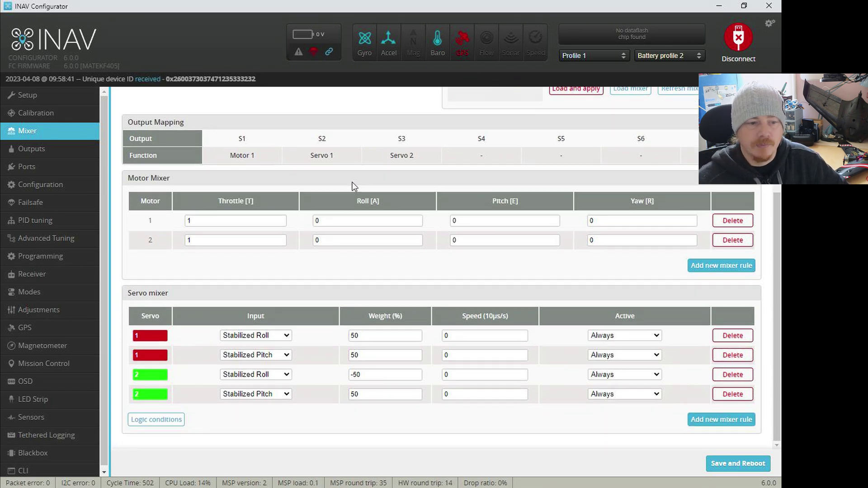
{"action": "scroll", "coordinate": [450, 343], "scroll_direction": "up", "scroll_amount": 4}
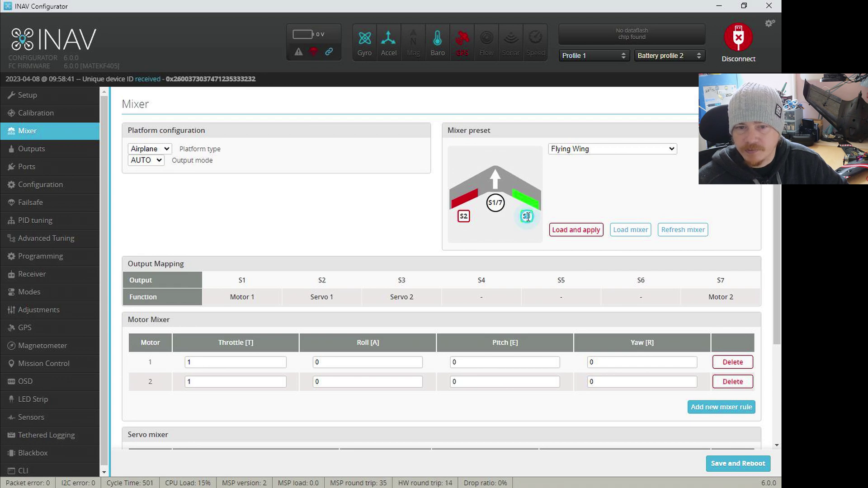
Add a new servo mixer rule with input MAX and weight 0.
{"action": "scroll", "coordinate": [486, 245], "scroll_direction": "down", "scroll_amount": 3}
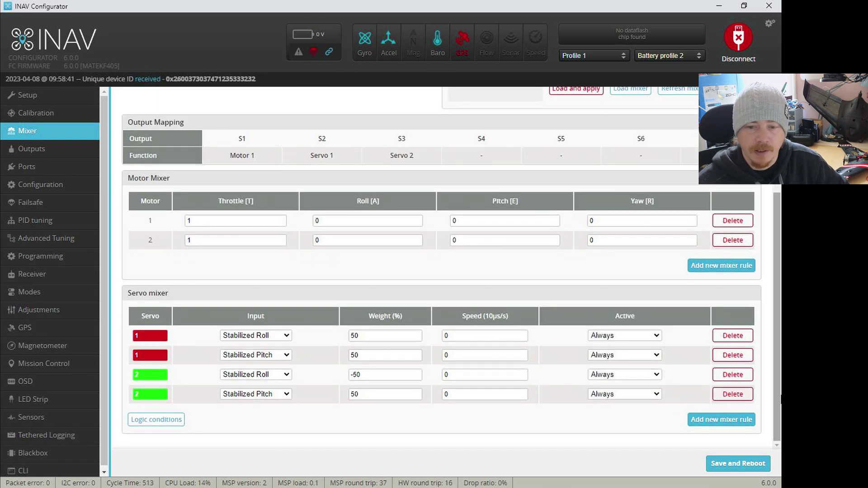
{"action": "left_click", "coordinate": [729, 420]}
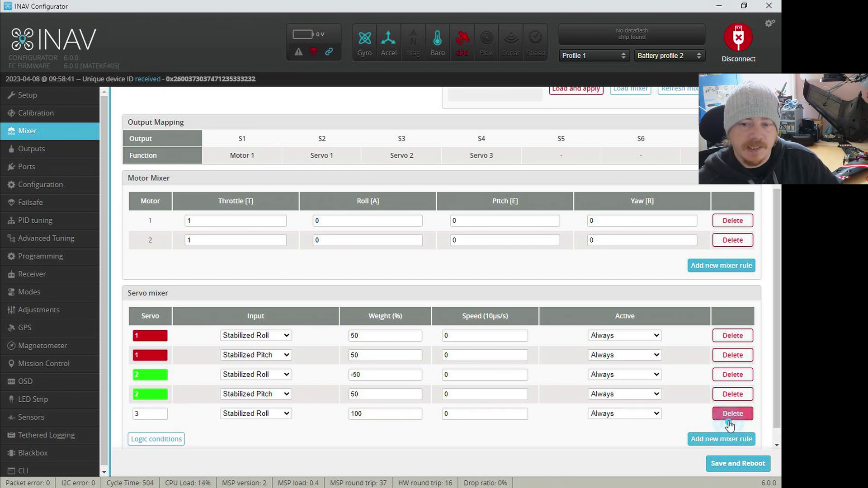
{"action": "left_click", "coordinate": [261, 413]}
{"action": "scroll", "coordinate": [264, 339], "scroll_direction": "down", "scroll_amount": 1}
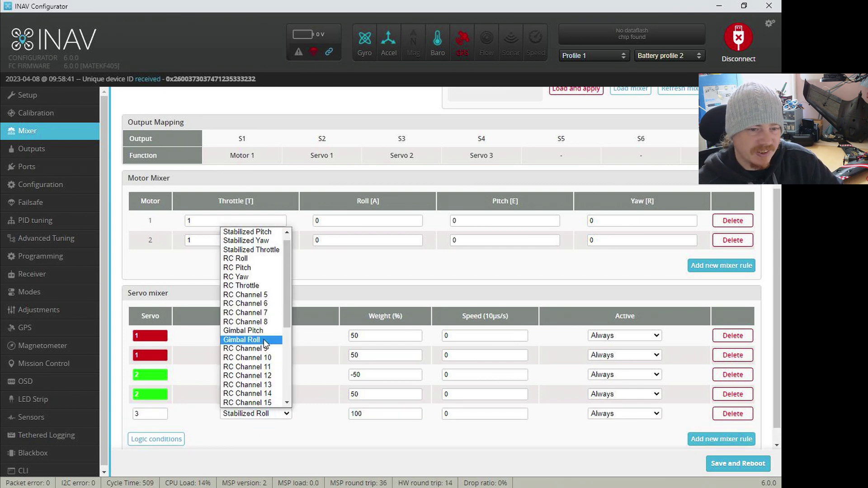
{"action": "scroll", "coordinate": [264, 339], "scroll_direction": "down", "scroll_amount": 4}
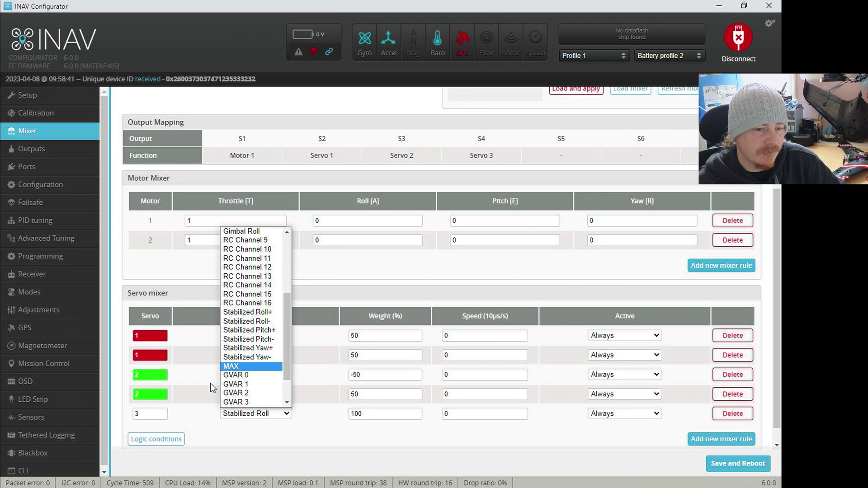
{"action": "left_click", "coordinate": [237, 369]}
{"action": "double_click", "coordinate": [440, 413]}
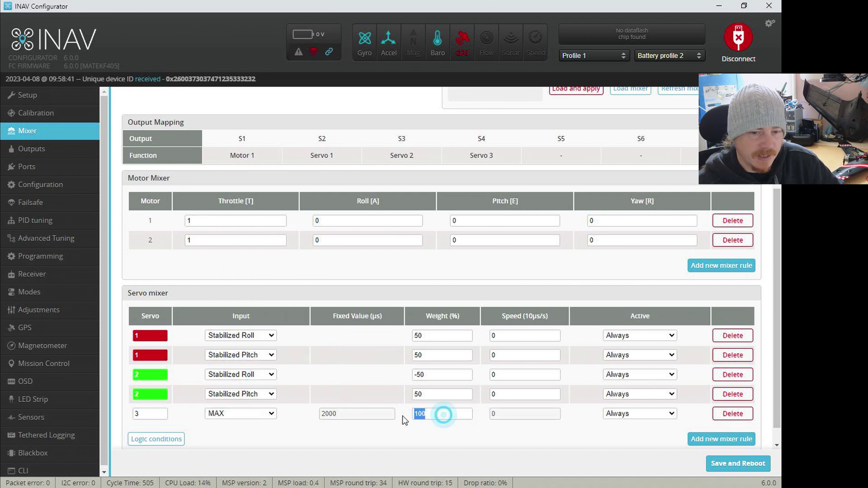
{"action": "type", "text": "0"}
{"action": "left_click", "coordinate": [436, 398]}
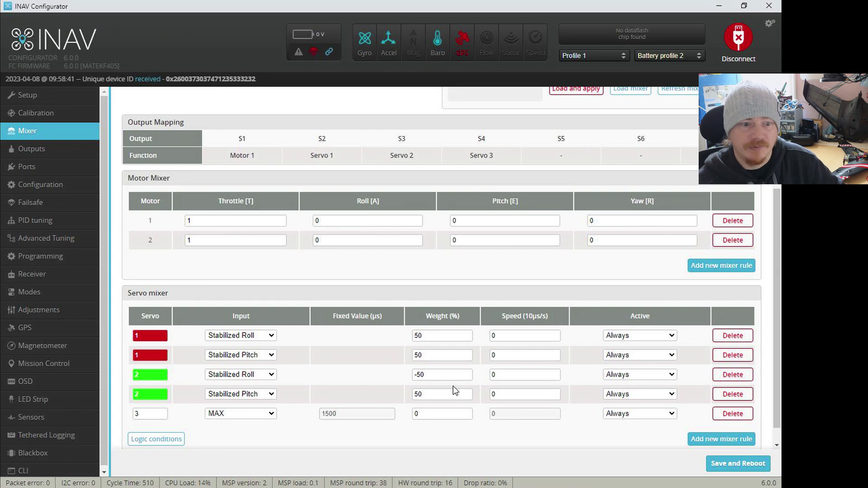
Set the dummy MAX rule's servo to 4 and retarget both green rules to servo 3.
{"action": "double_click", "coordinate": [138, 416]}
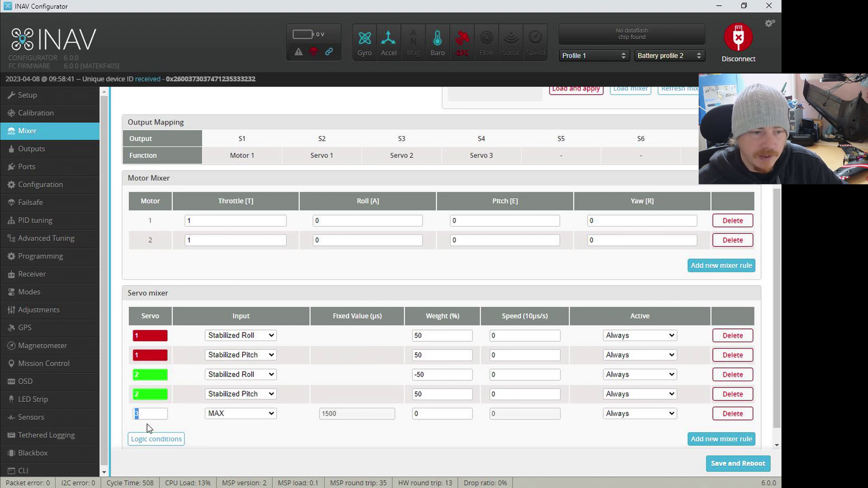
{"action": "type", "text": "4"}
{"action": "double_click", "coordinate": [138, 374]}
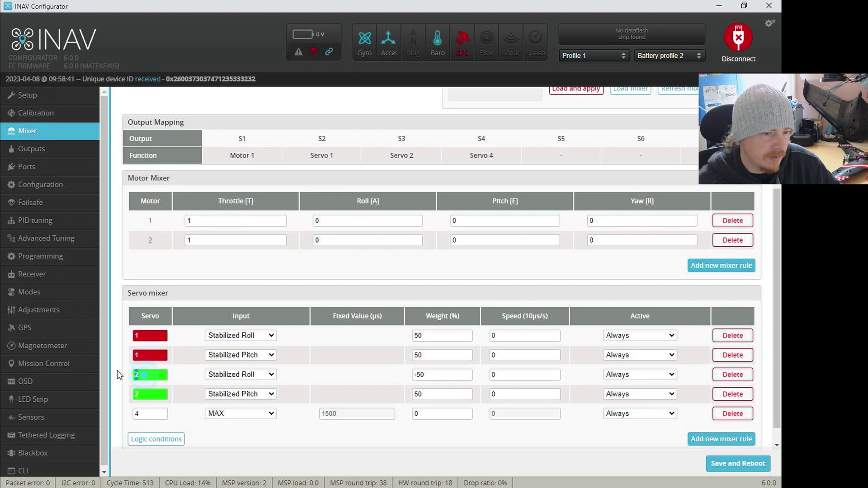
{"action": "double_click", "coordinate": [137, 393]}
{"action": "type", "text": "3"}
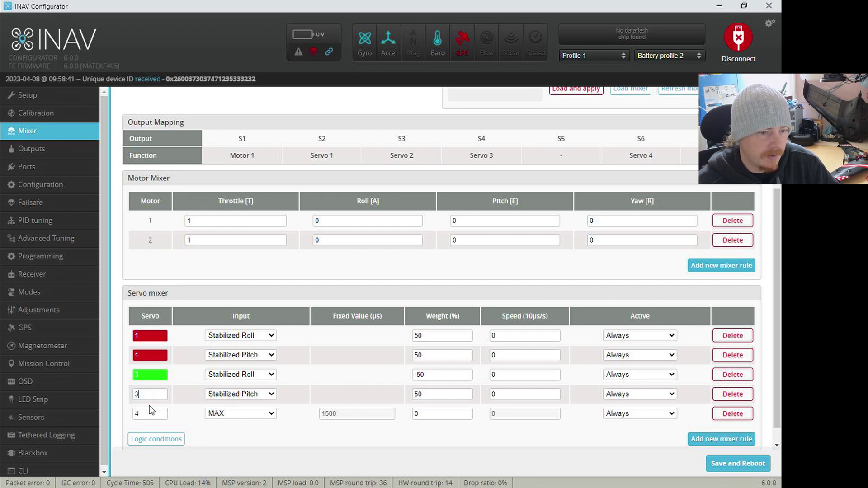
{"action": "left_click", "coordinate": [143, 410]}
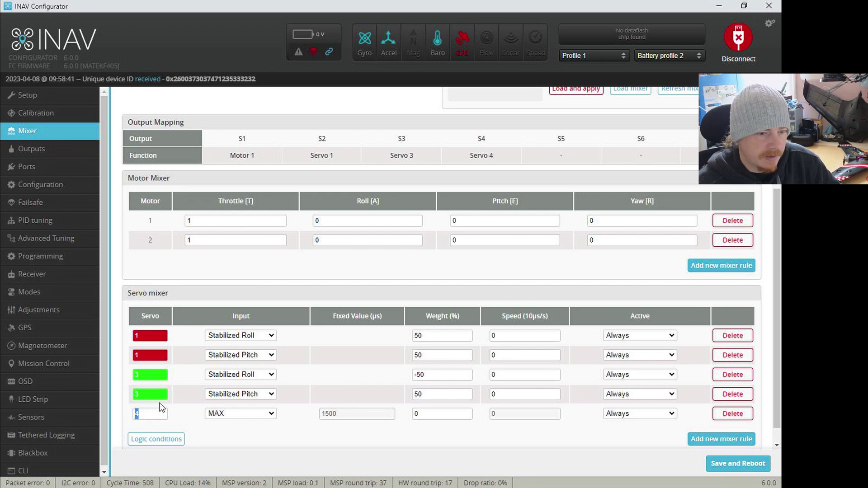
{"action": "left_click", "coordinate": [161, 376]}
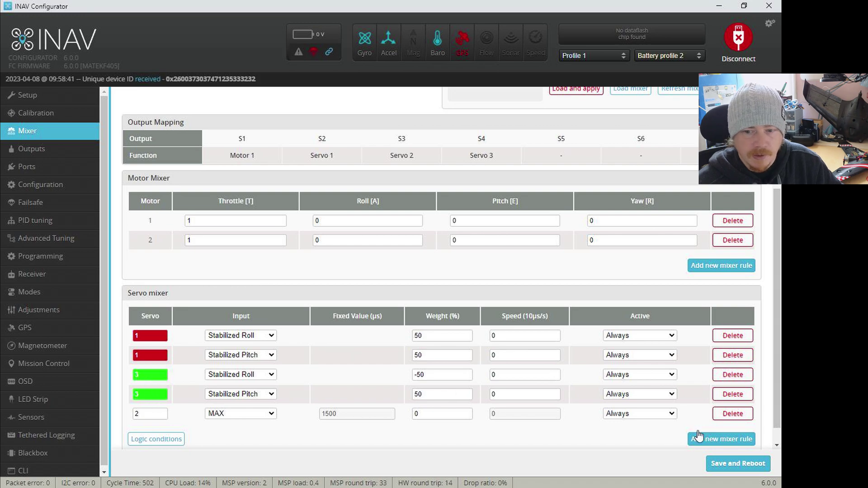
{"action": "scroll", "coordinate": [565, 300], "scroll_direction": "up", "scroll_amount": 3}
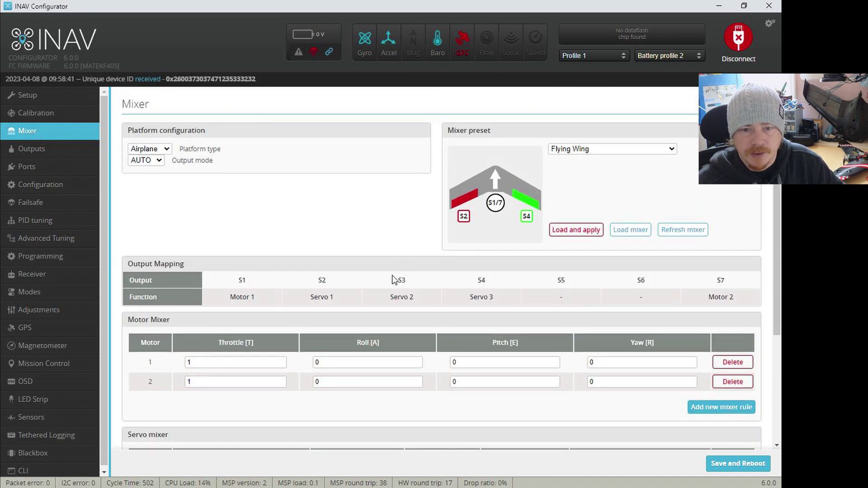
{"action": "scroll", "coordinate": [393, 280], "scroll_direction": "down", "scroll_amount": 3}
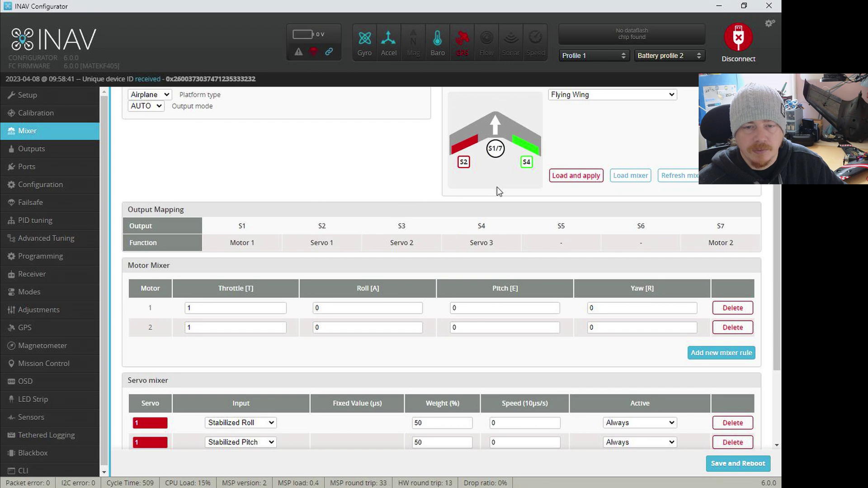
{"action": "scroll", "coordinate": [357, 184], "scroll_direction": "down", "scroll_amount": 3}
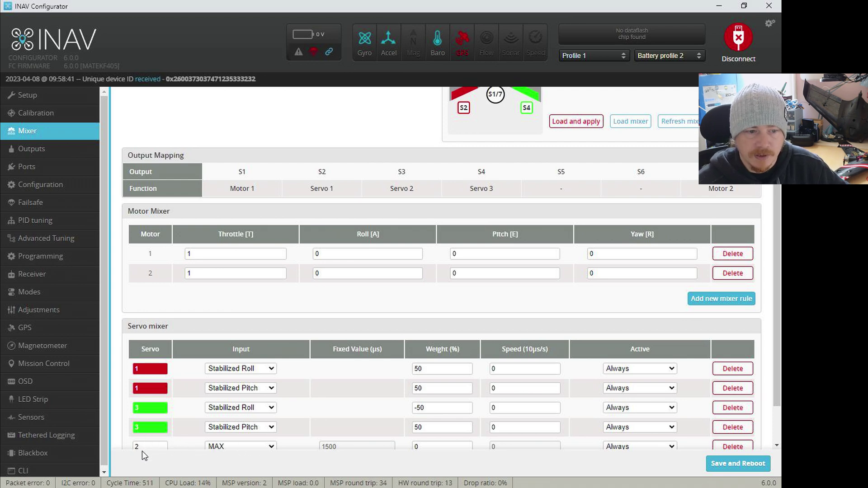
{"action": "left_click_drag", "start_coordinate": [418, 190], "coordinate": [391, 186]}
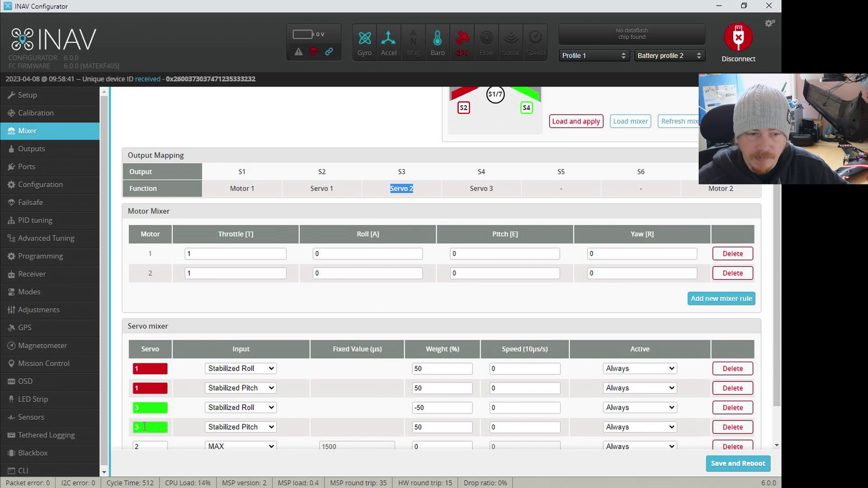
{"action": "left_click_drag", "start_coordinate": [466, 189], "coordinate": [503, 195]}
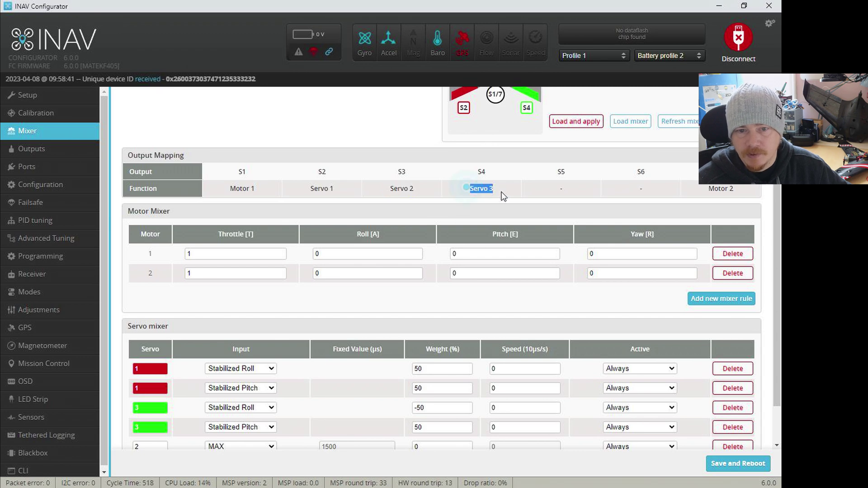
{"action": "double_click", "coordinate": [490, 176]}
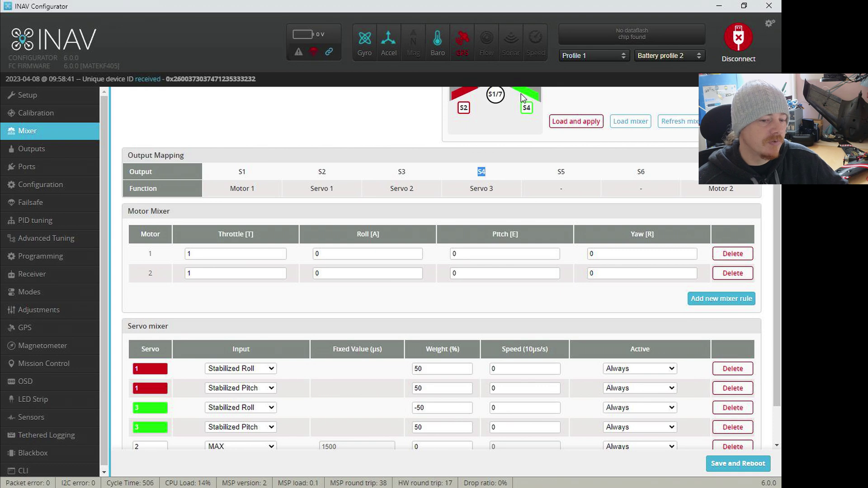
{"action": "scroll", "coordinate": [315, 368], "scroll_direction": "down", "scroll_amount": 2}
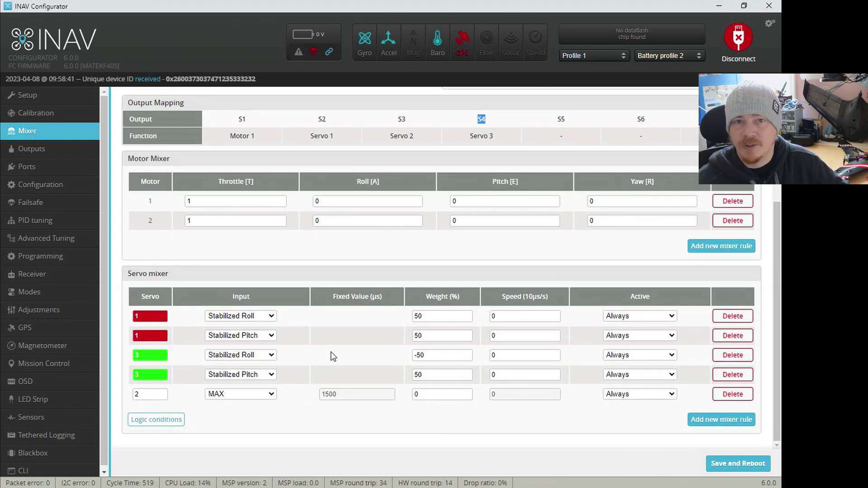